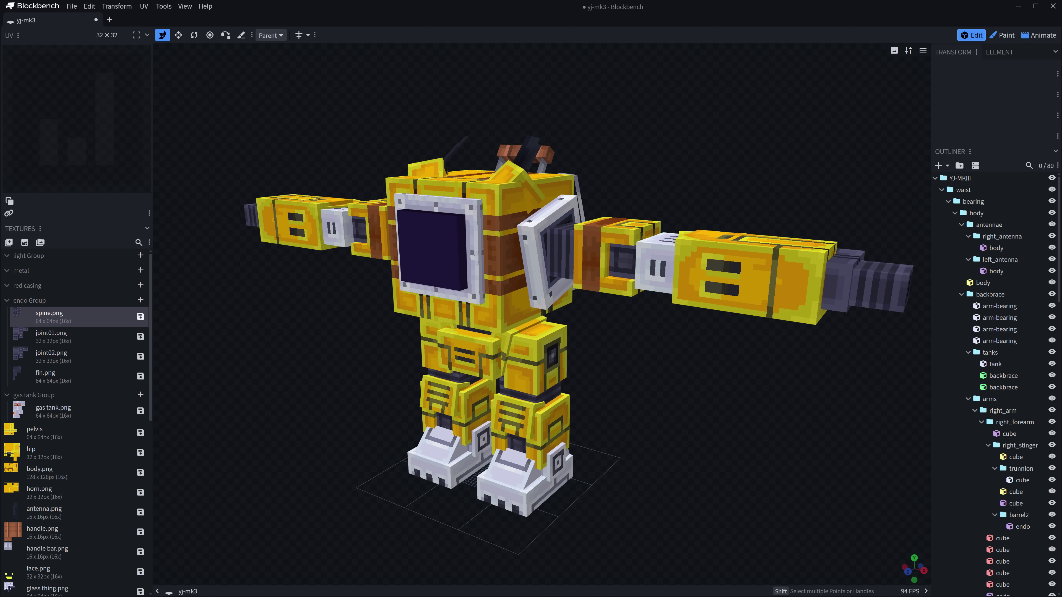
View Blockbench's version and credits information from the Help menu, then close it
click(205, 5)
click(218, 121)
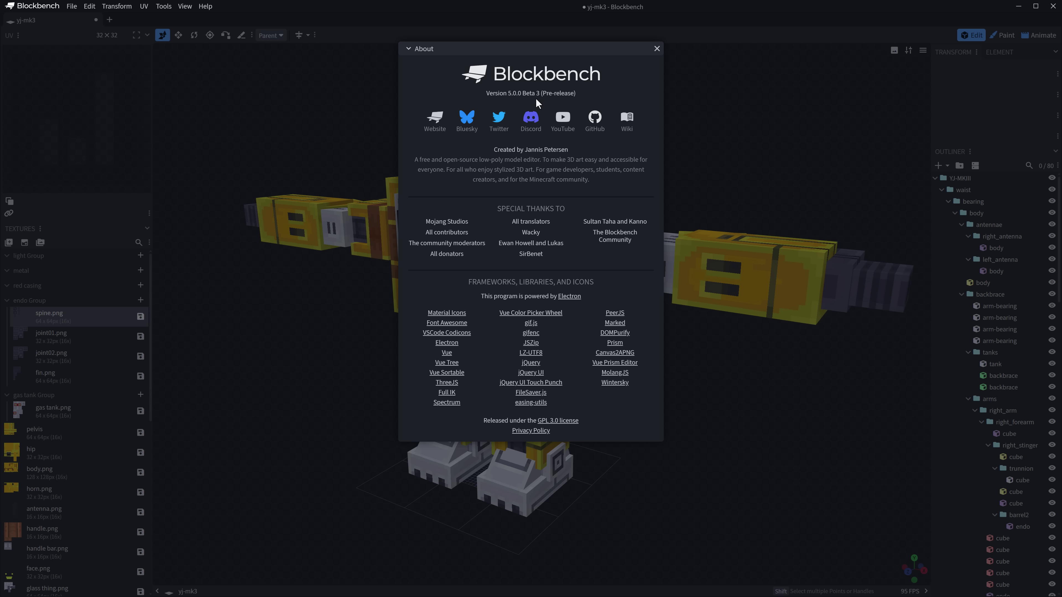
click(656, 49)
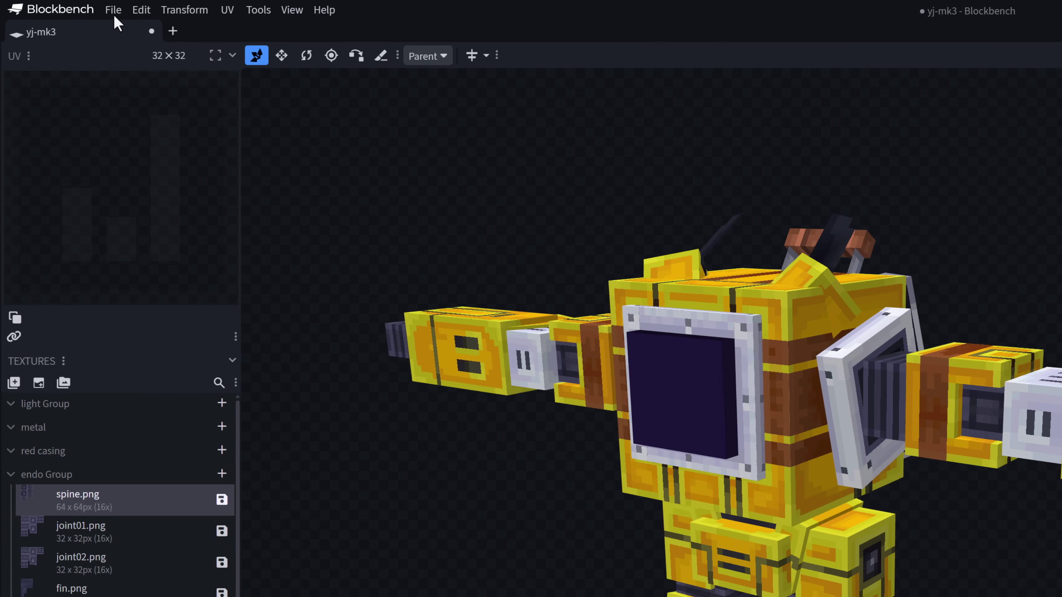
Check the application update options in the program settings, then close the settings
click(71, 5)
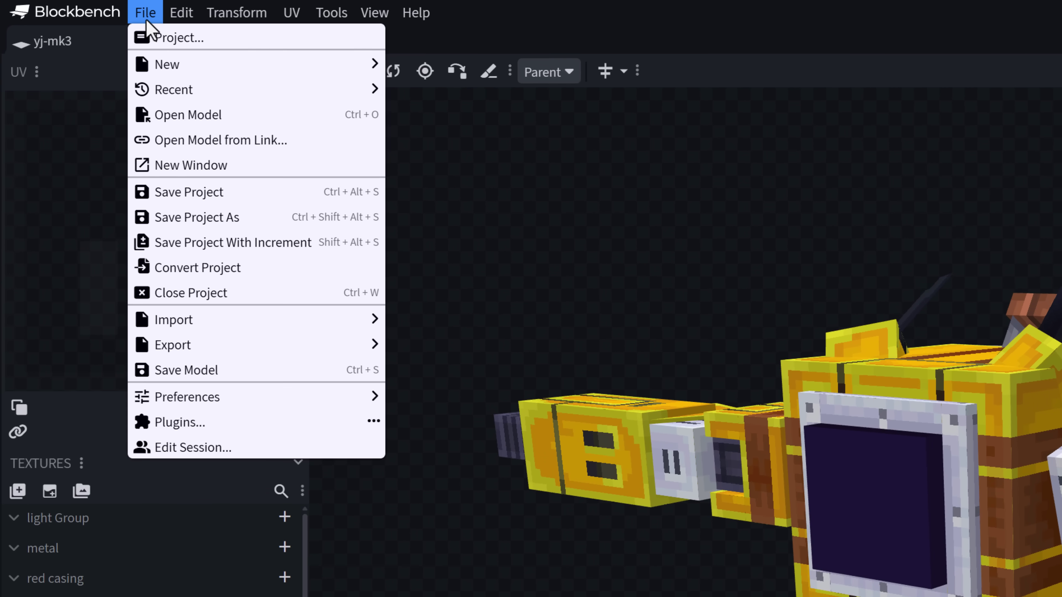
mouse_move(106, 197)
click(439, 397)
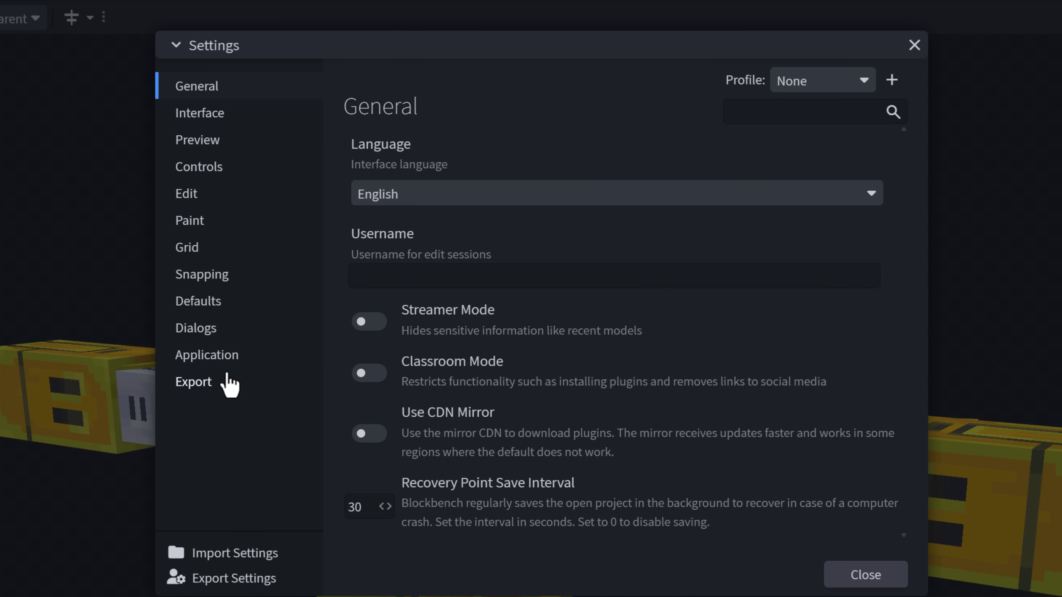
click(226, 361)
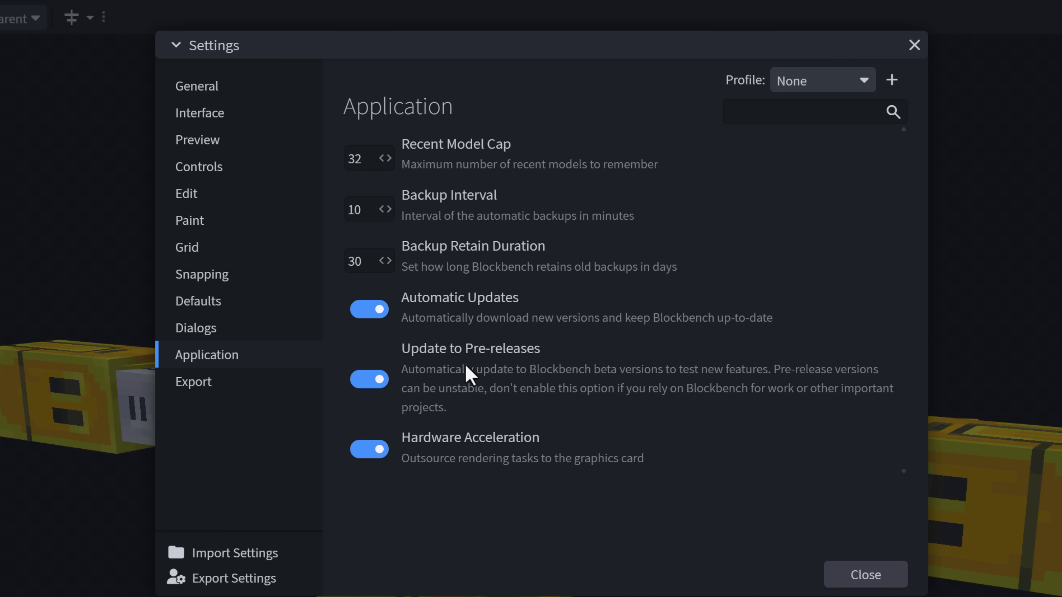
click(865, 575)
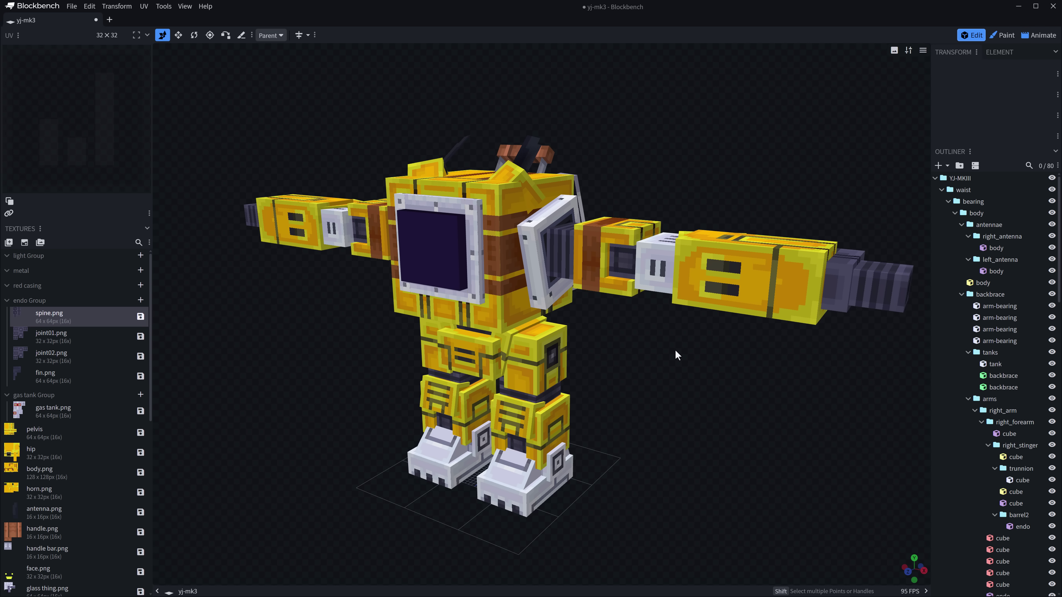
Orbit around the robot and select its body cube, scrolling the Outliner down and back up
drag(656, 359, 664, 359)
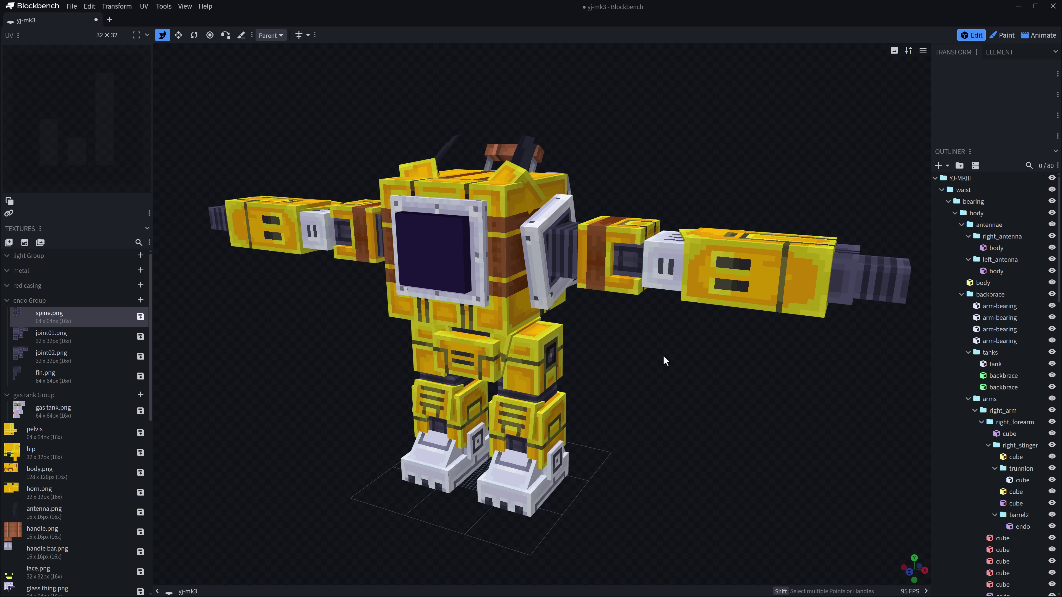
click(511, 261)
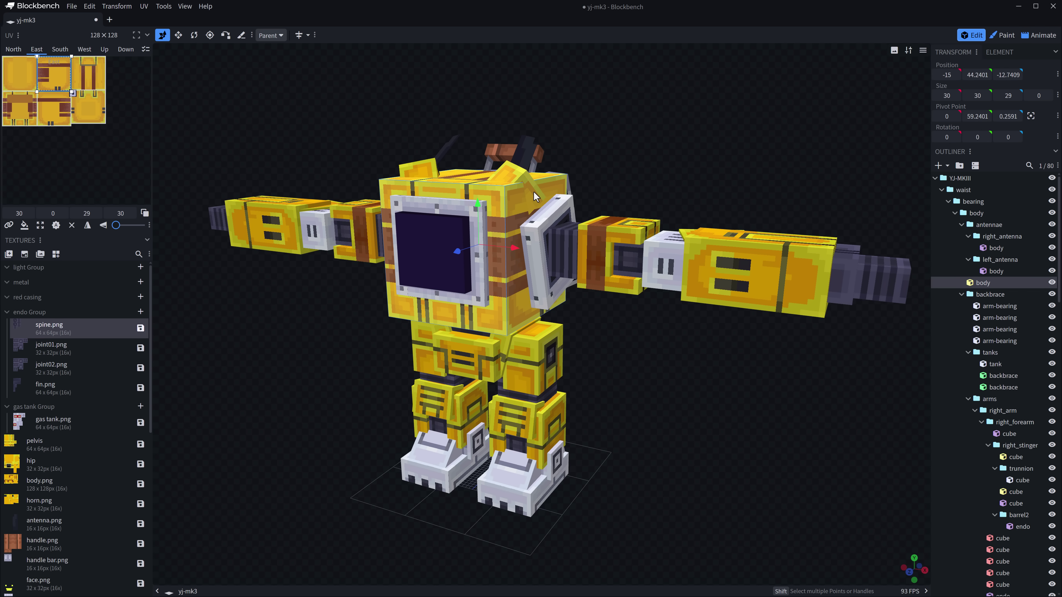
scroll(979, 258, down, 6)
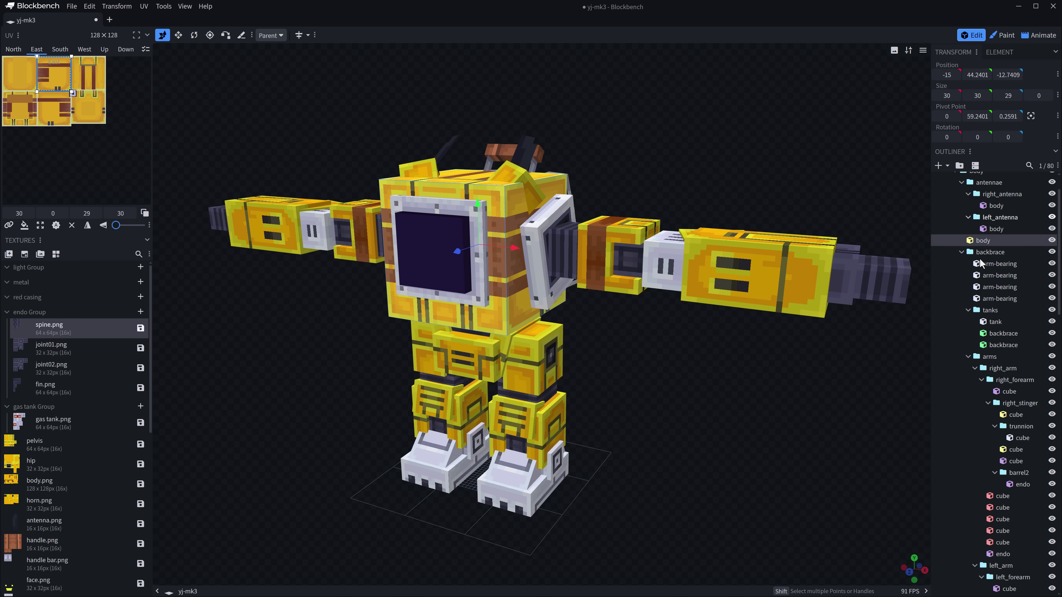
scroll(979, 258, down, 10)
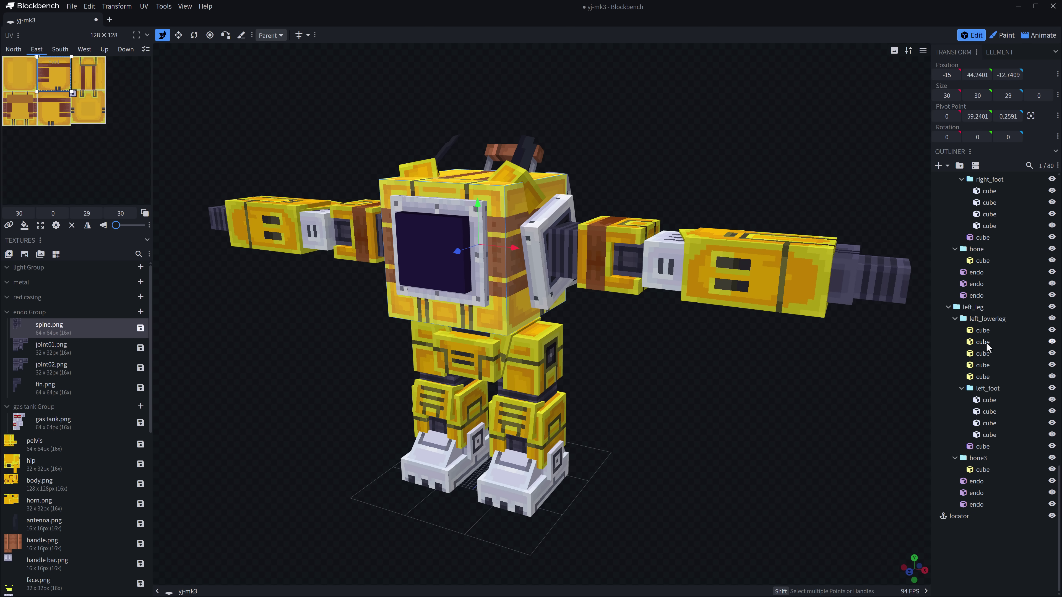
scroll(985, 336, up, 15)
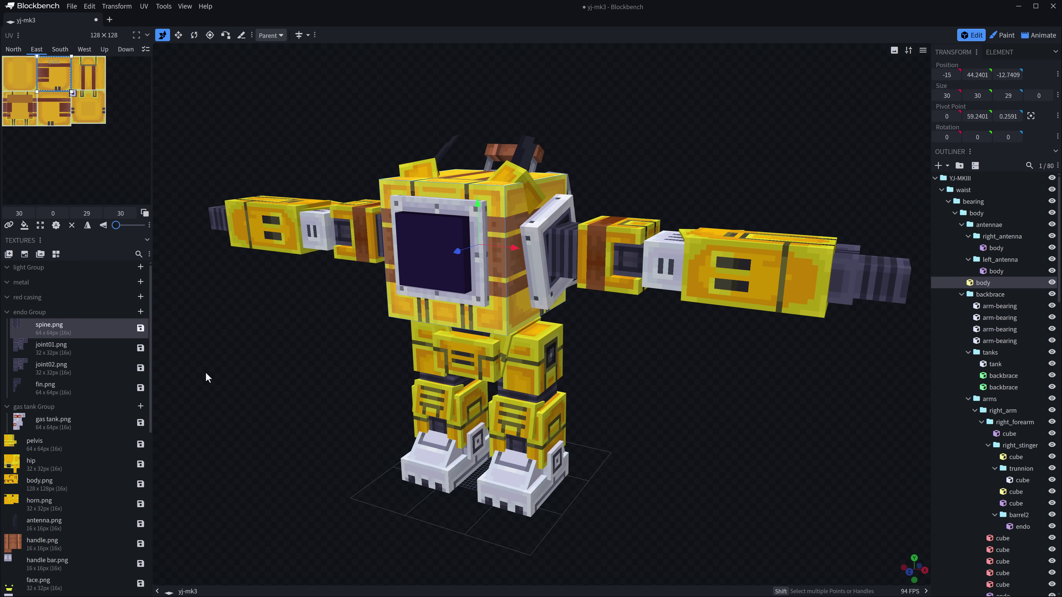
Select the pelvis, hip and body.png textures, then a hip cube and the front pelvis cube
click(40, 443)
click(44, 462)
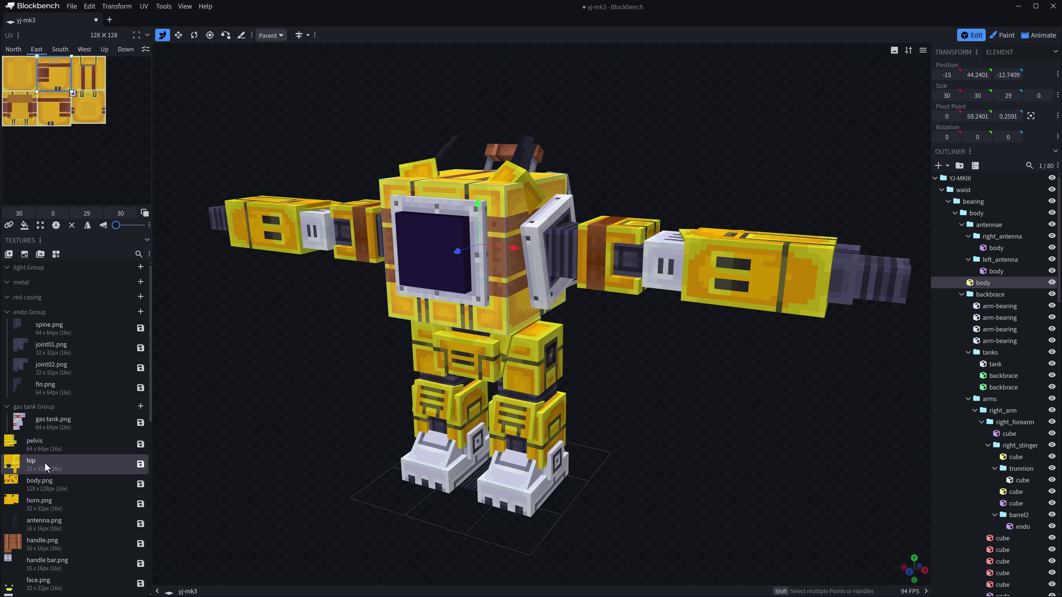
click(41, 482)
click(496, 337)
click(472, 368)
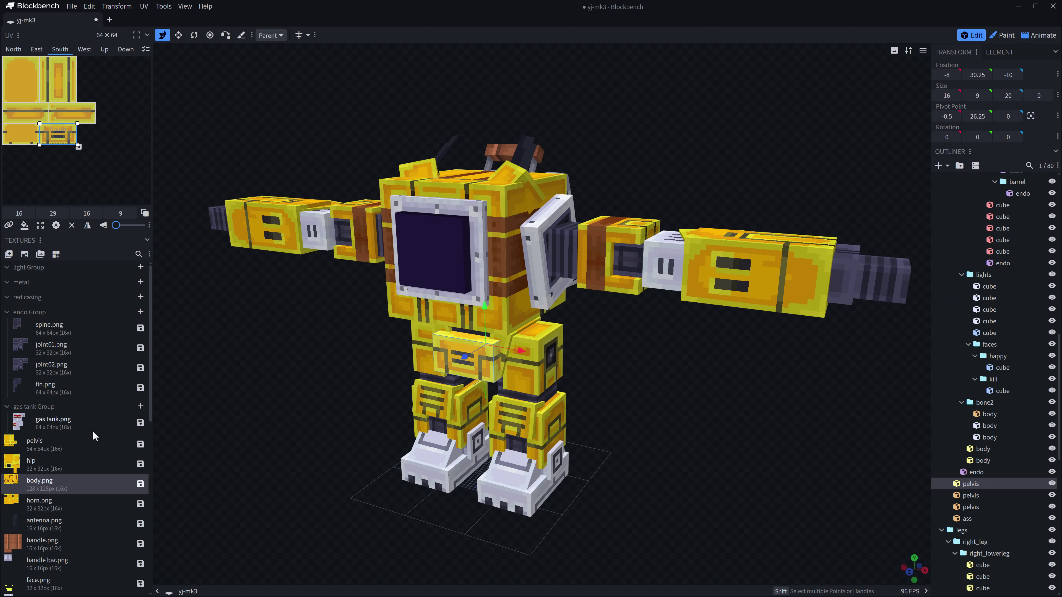
Select the hip, pelvis and gas tank.png textures, then the chest screen cube and an arm gun cube
click(53, 458)
click(55, 444)
click(70, 419)
click(424, 261)
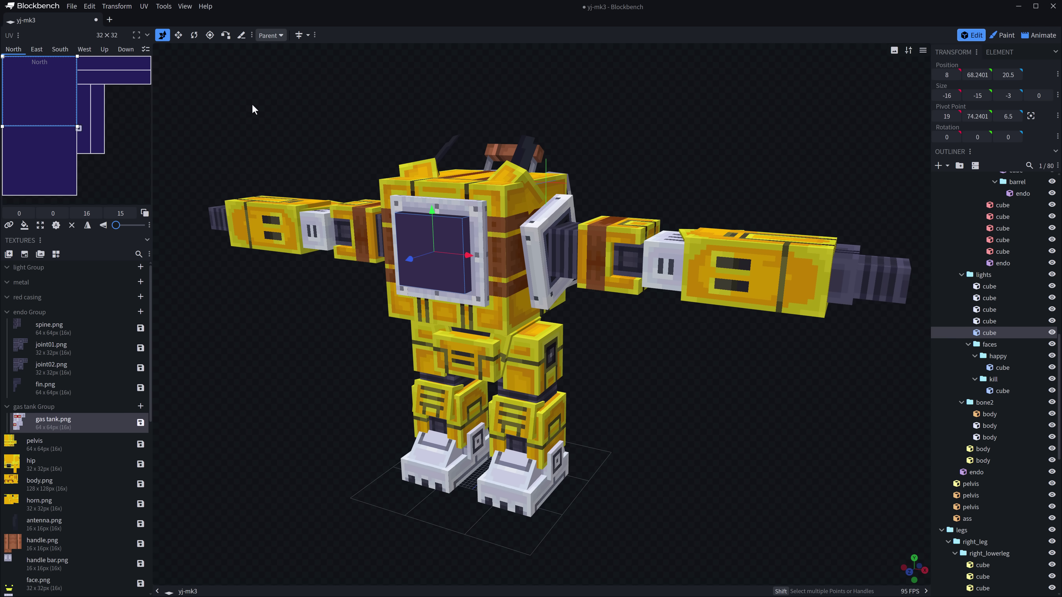
click(264, 229)
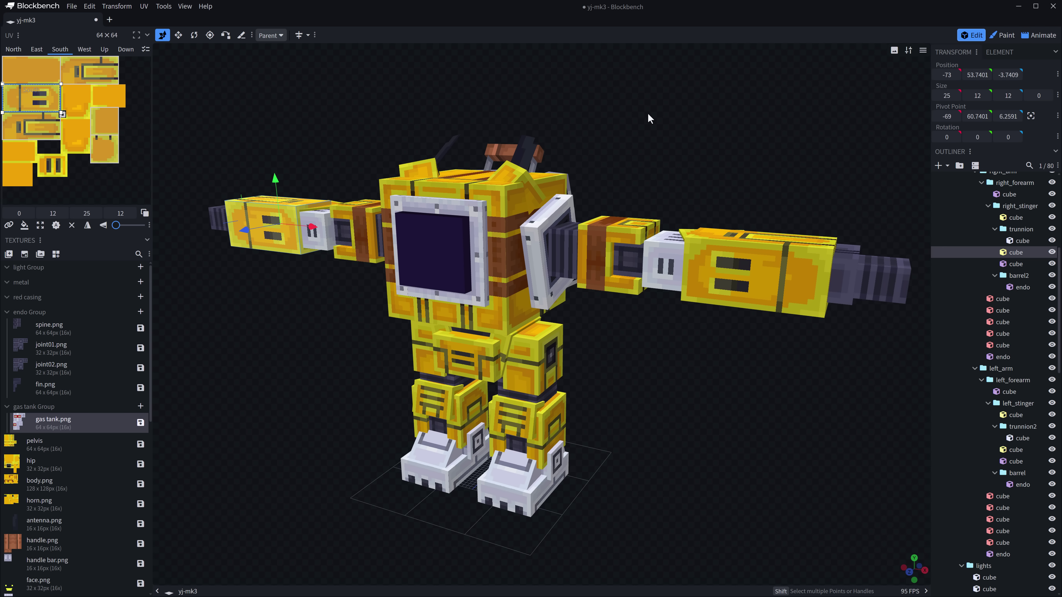
In Paint mode, brush a white outline around the chest screen onto body.png
click(1004, 36)
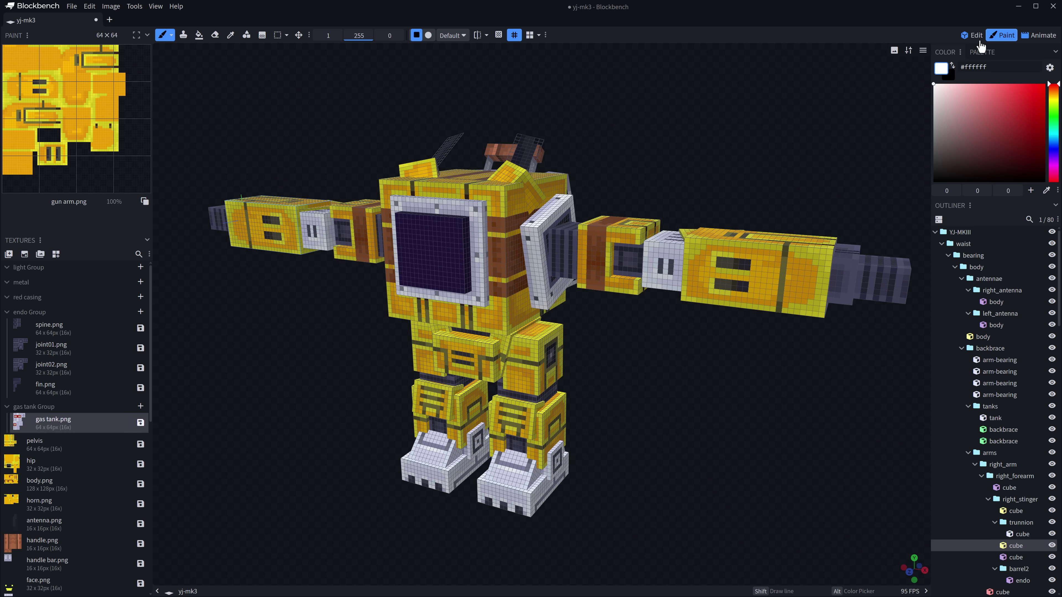
mouse_move(497, 224)
mouse_down()
mouse_move(500, 282)
mouse_move(465, 309)
mouse_move(388, 250)
mouse_move(394, 241)
mouse_move(404, 259)
mouse_move(466, 224)
mouse_move(467, 249)
mouse_up()
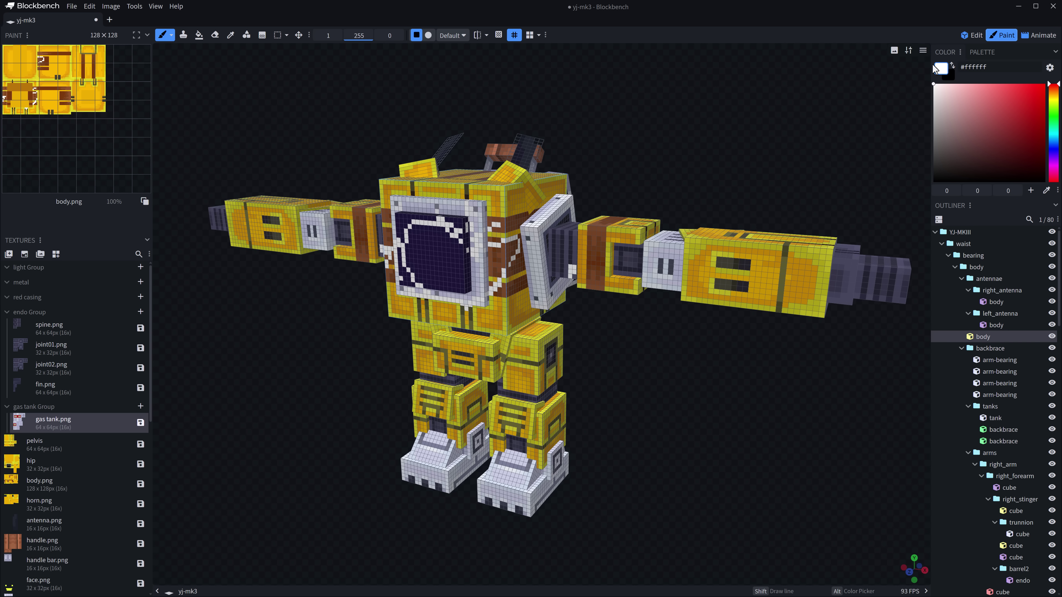
In Animate mode, play animation2 on the timeline and pause it partway through
click(1039, 36)
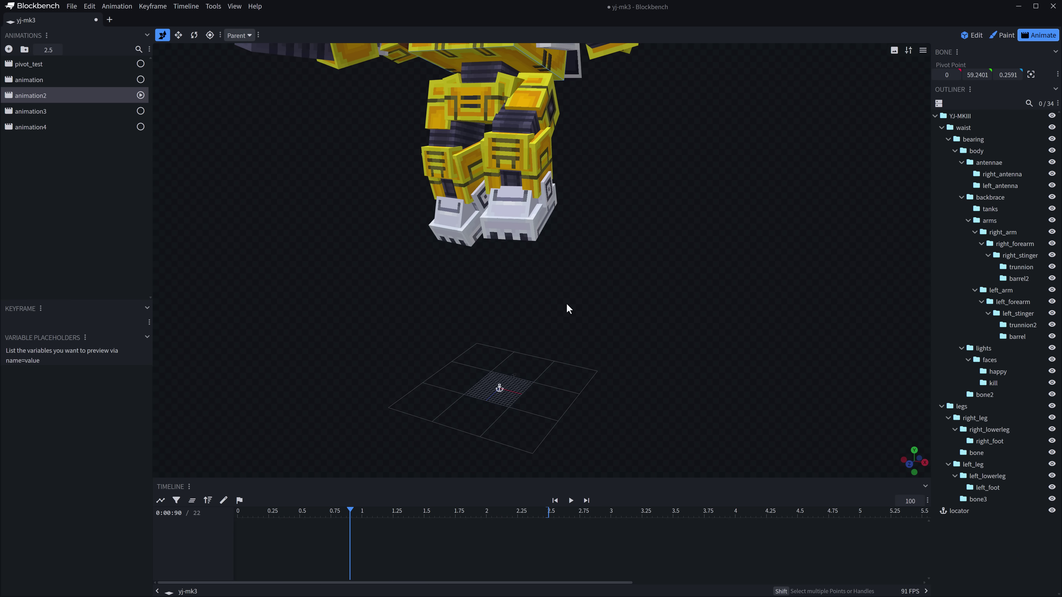
scroll(566, 309, down, 3)
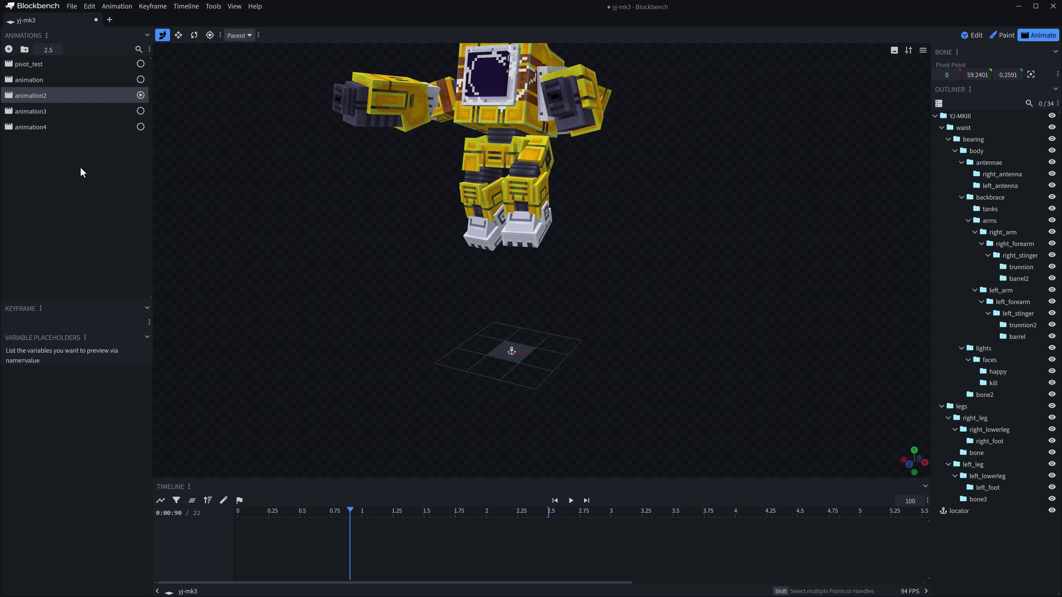
click(570, 500)
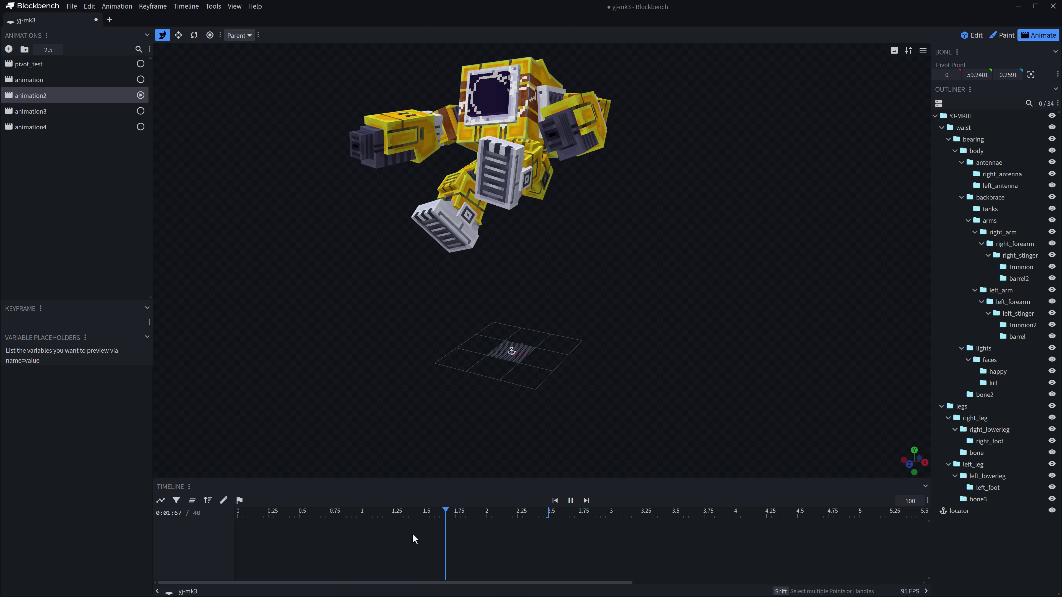
click(571, 500)
click(72, 6)
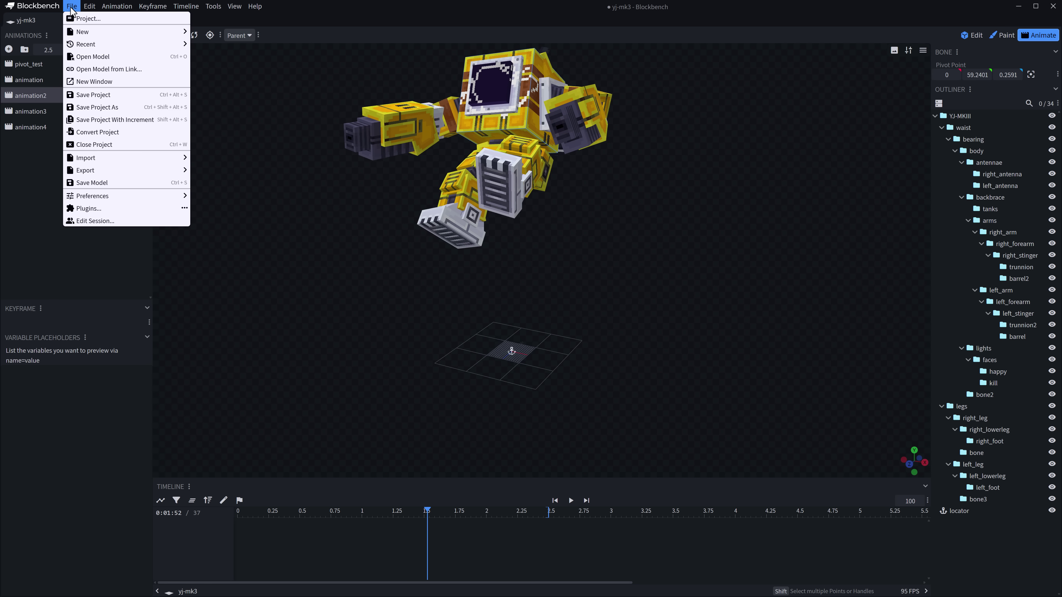
mouse_move(116, 169)
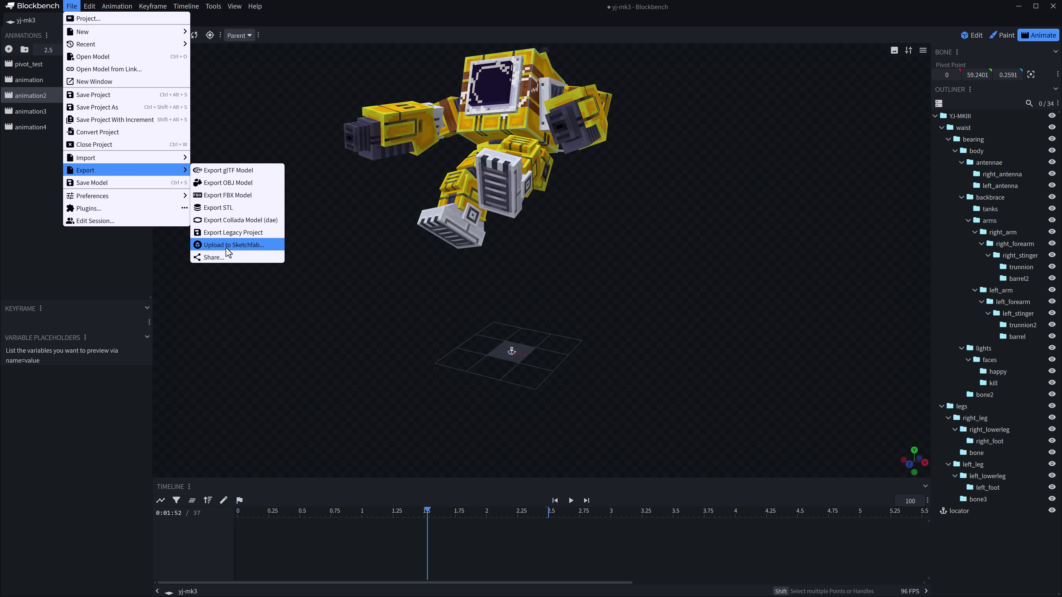
mouse_move(116, 5)
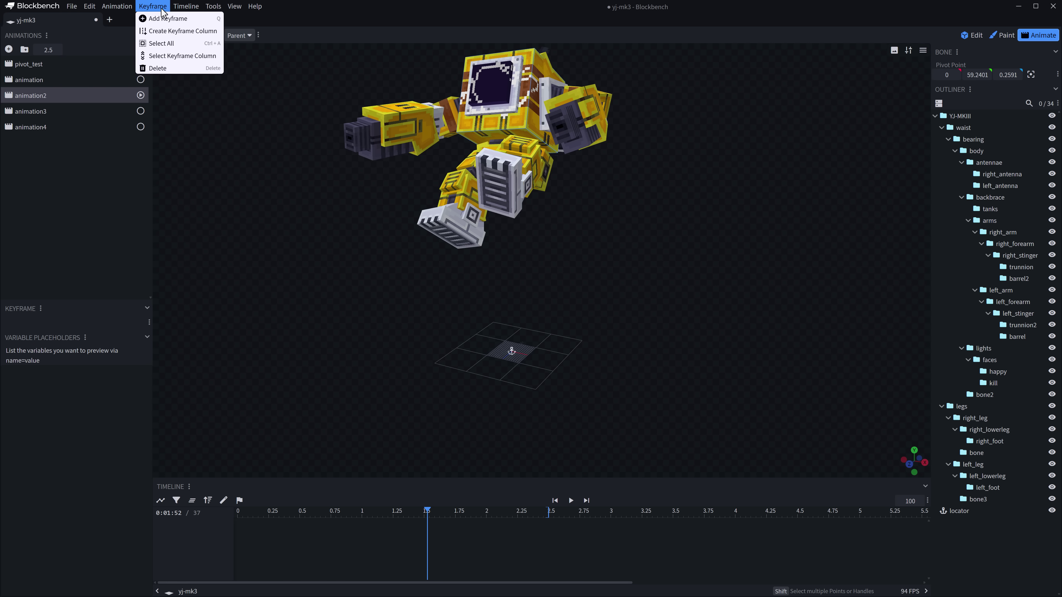
Browse Paint mode's Image menu, then return to Edit mode and look through the Tools and UV menus
mouse_move(255, 5)
click(1002, 35)
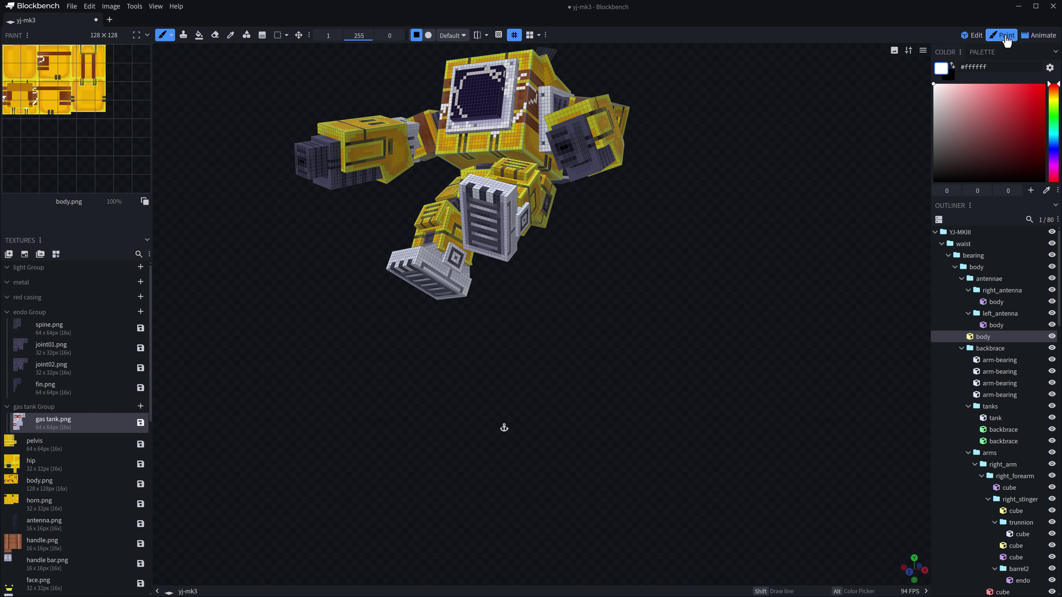
click(110, 7)
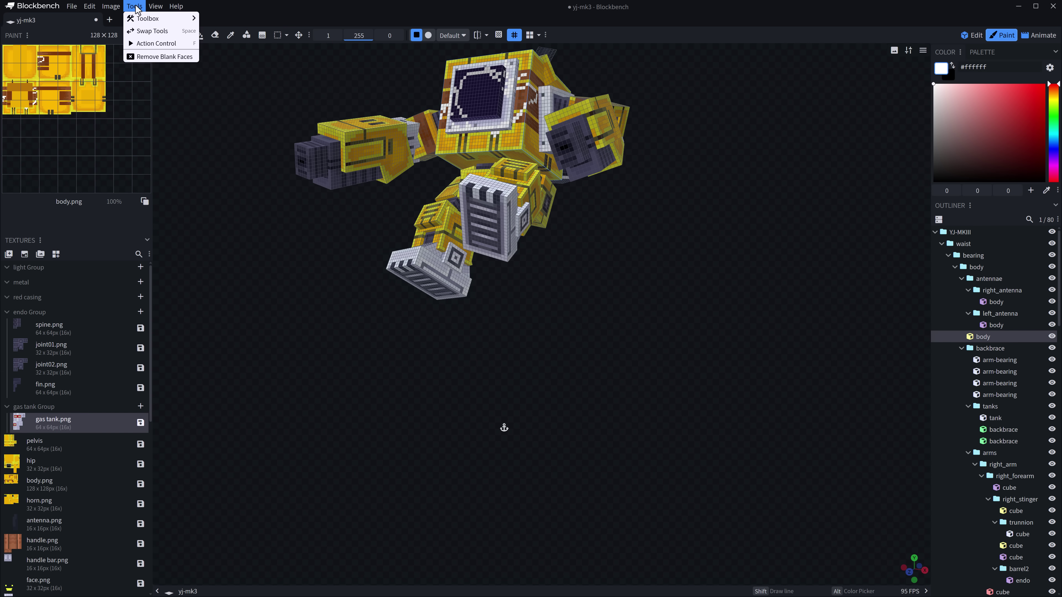
click(963, 40)
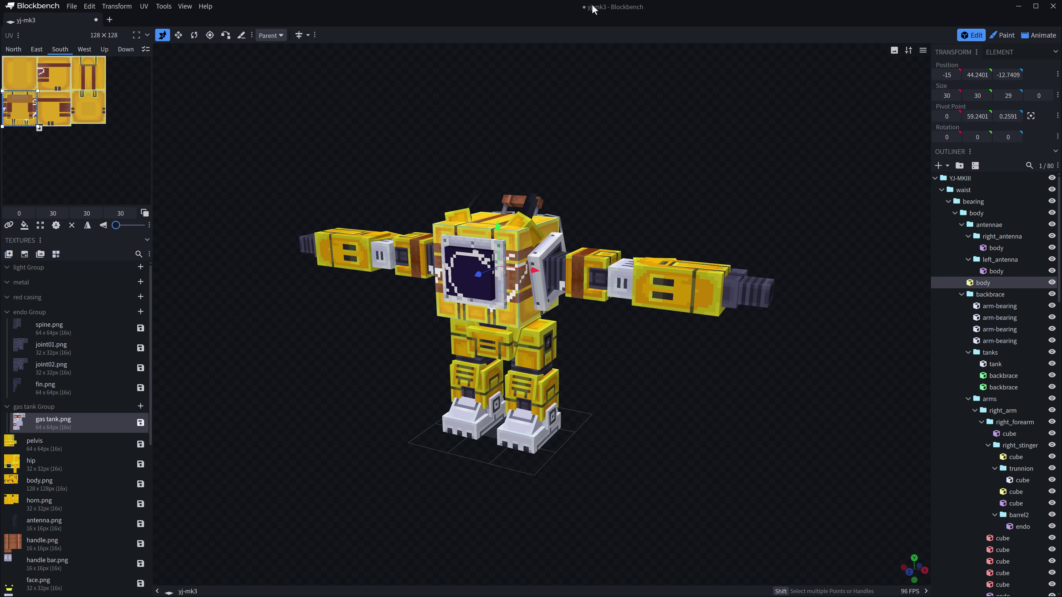
click(164, 8)
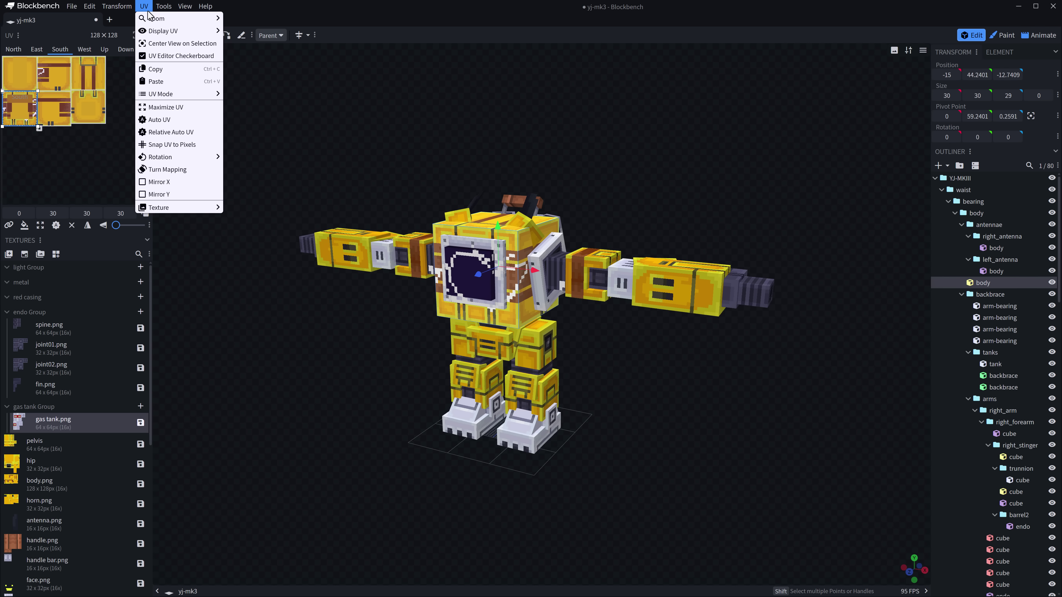
mouse_move(141, 8)
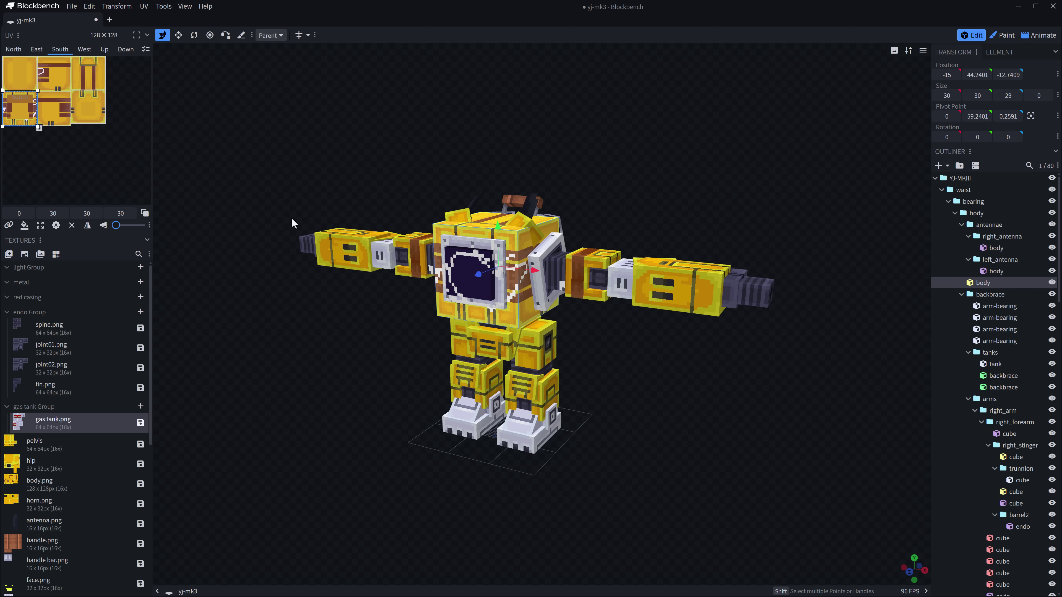
From a new start page, create a Generic Model project with the file name dsgfadg
click(109, 20)
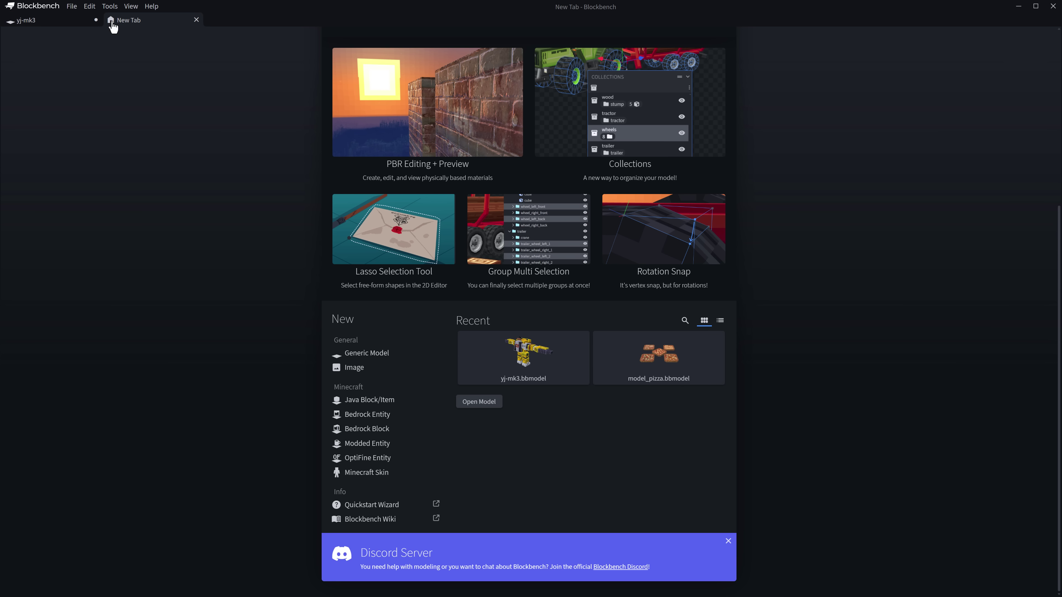
click(361, 353)
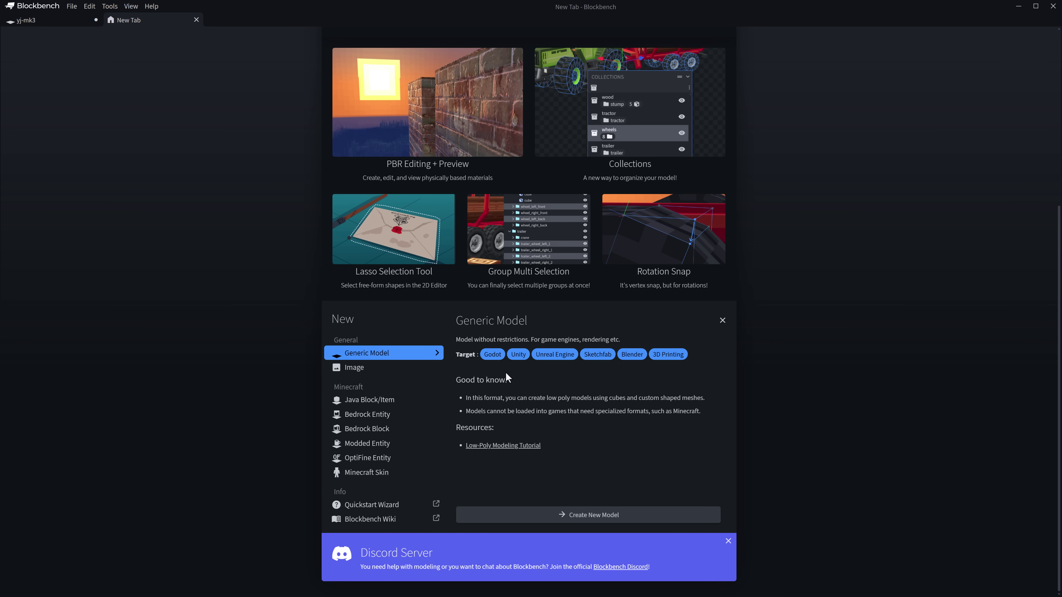
click(607, 515)
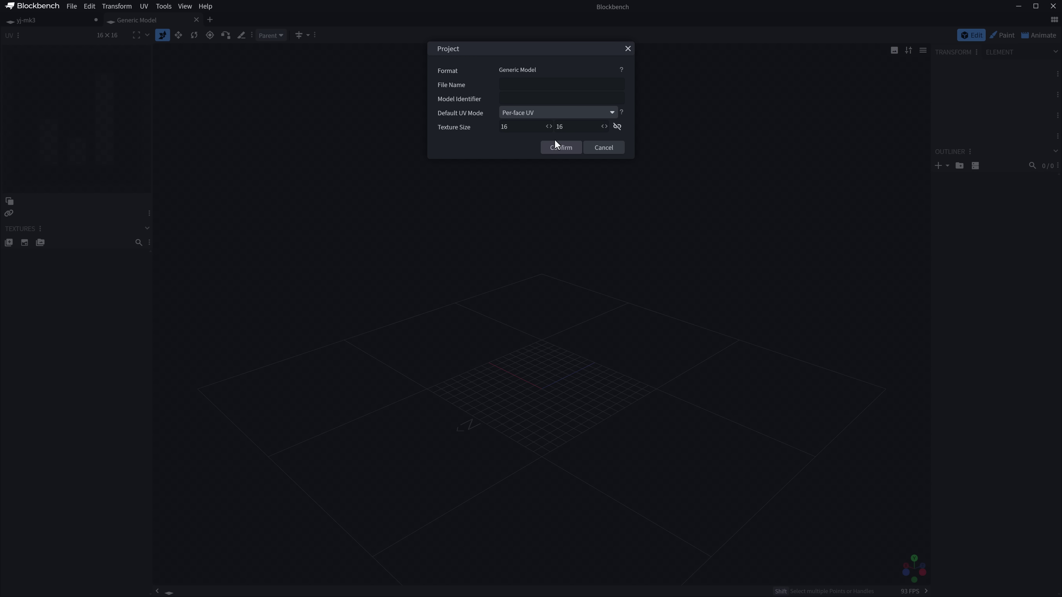
text(dsgfadg)
click(562, 150)
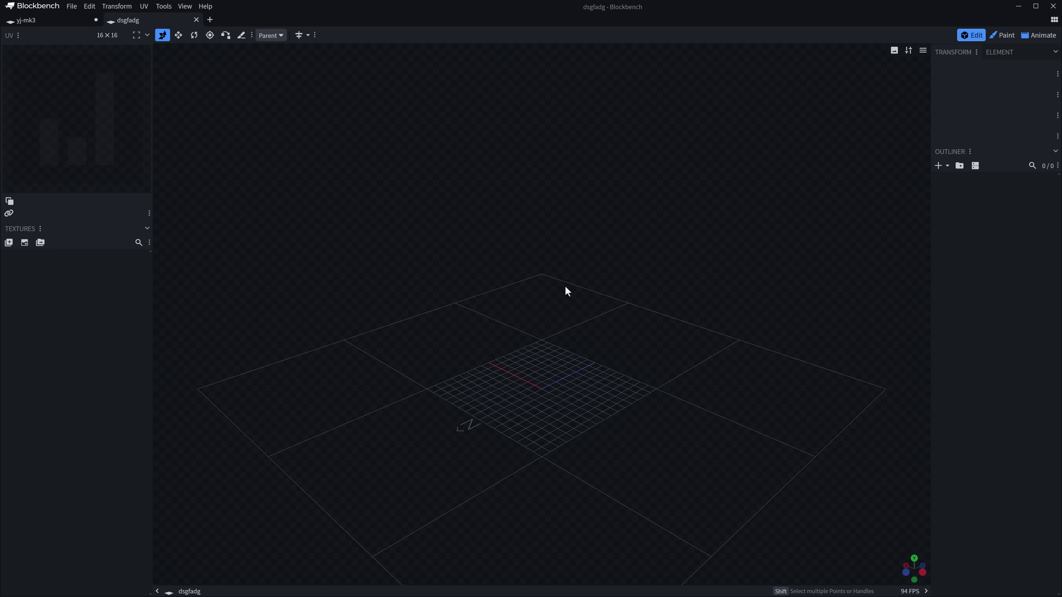
Add a spline segment to the empty model and move the whole tube upward
click(948, 166)
click(958, 203)
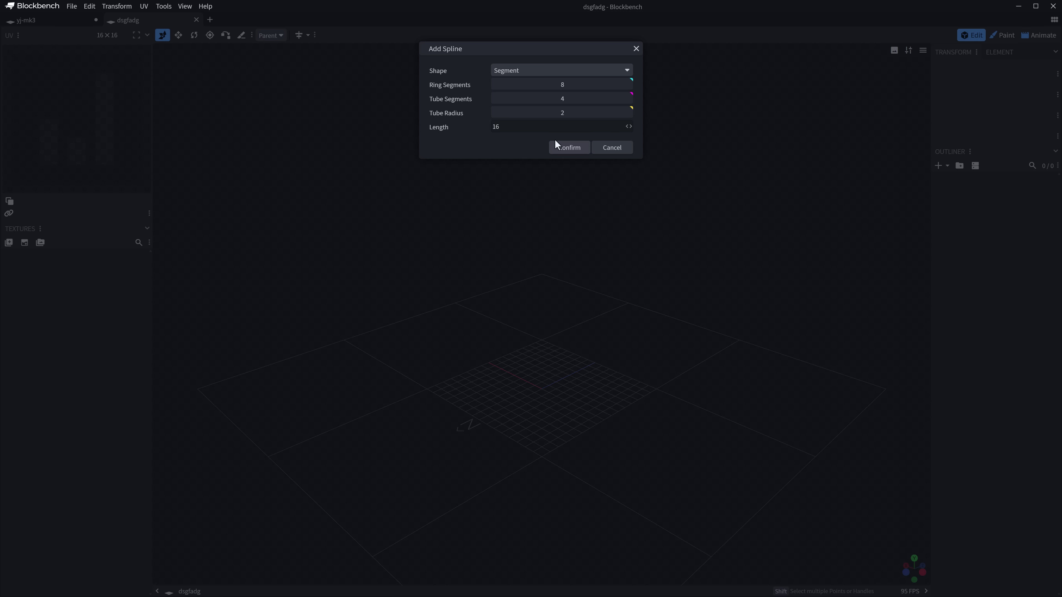
click(560, 146)
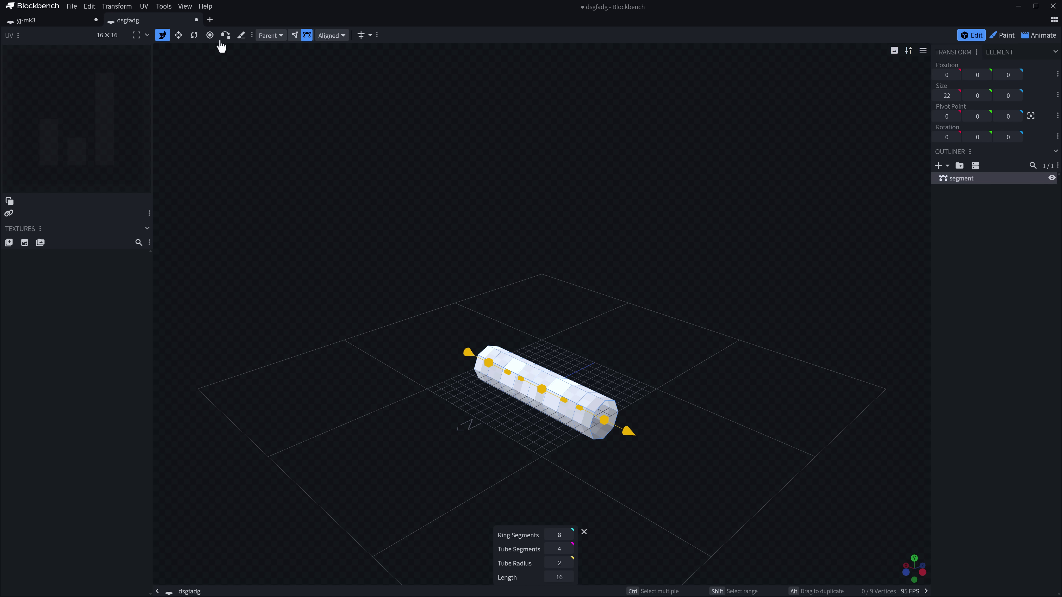
click(295, 35)
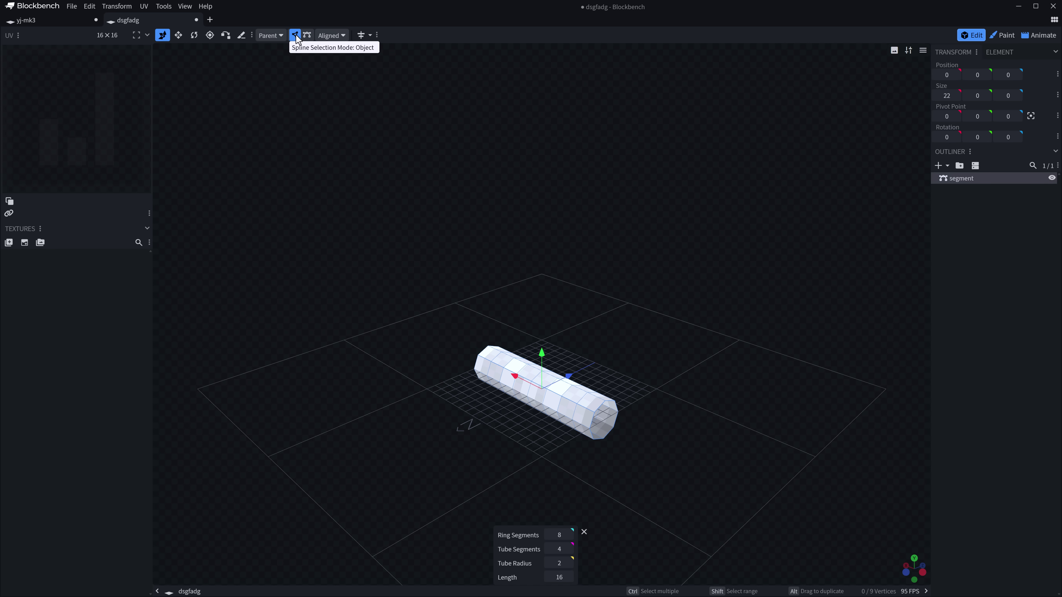
drag(540, 353, 543, 295)
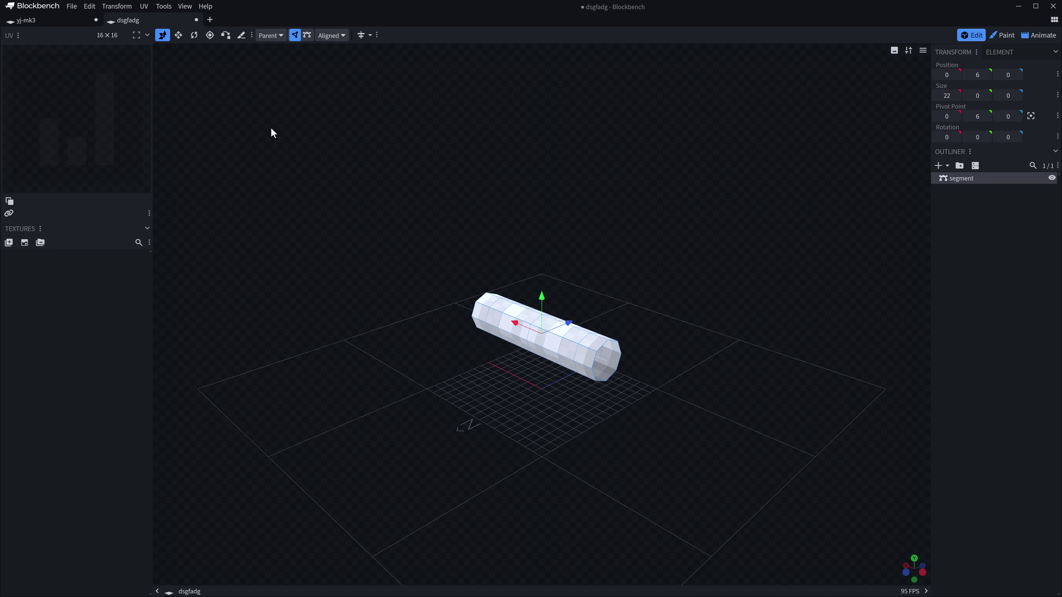
Drag the spline's left end and middle handles to bend the tube into a V shape
click(307, 35)
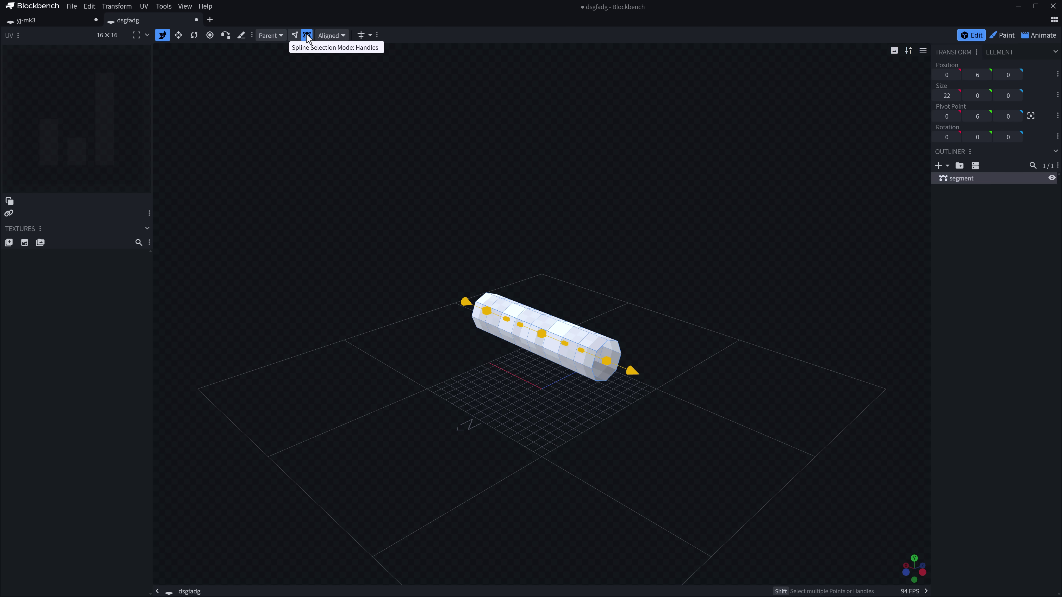
click(465, 302)
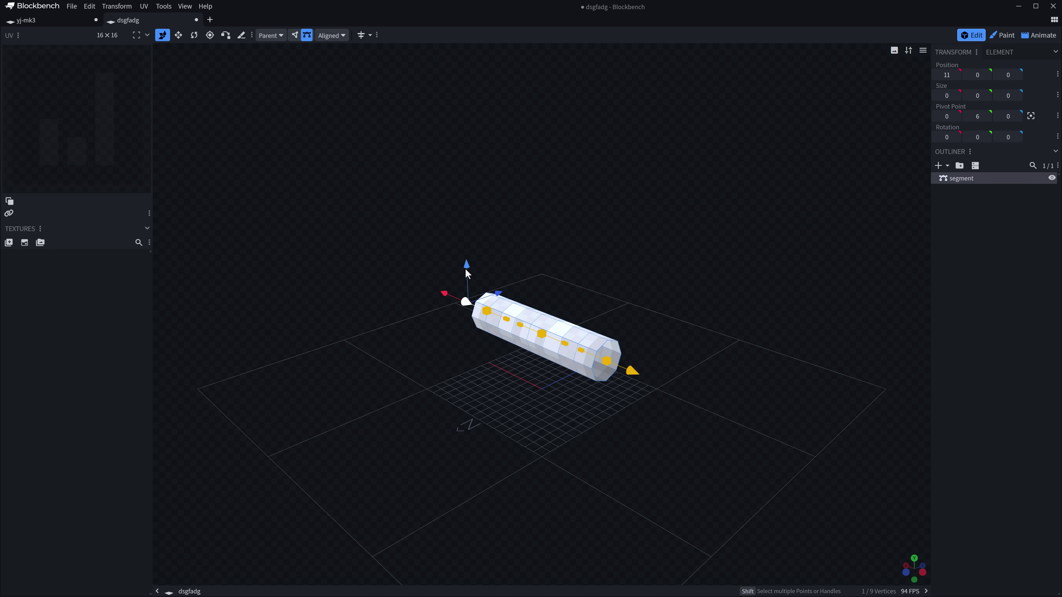
drag(467, 274, 485, 207)
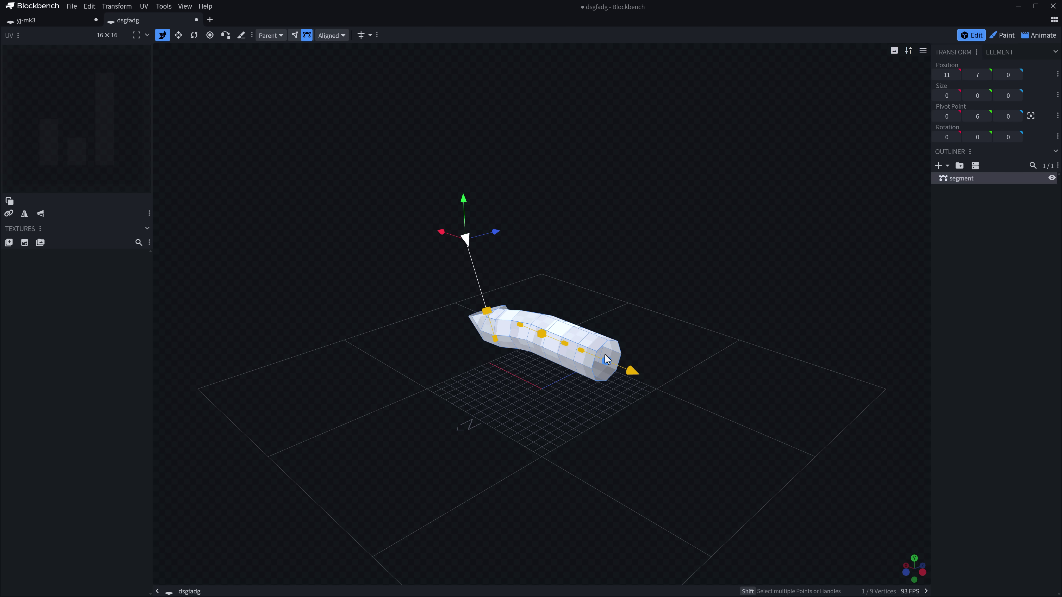
click(581, 350)
drag(582, 314, 587, 263)
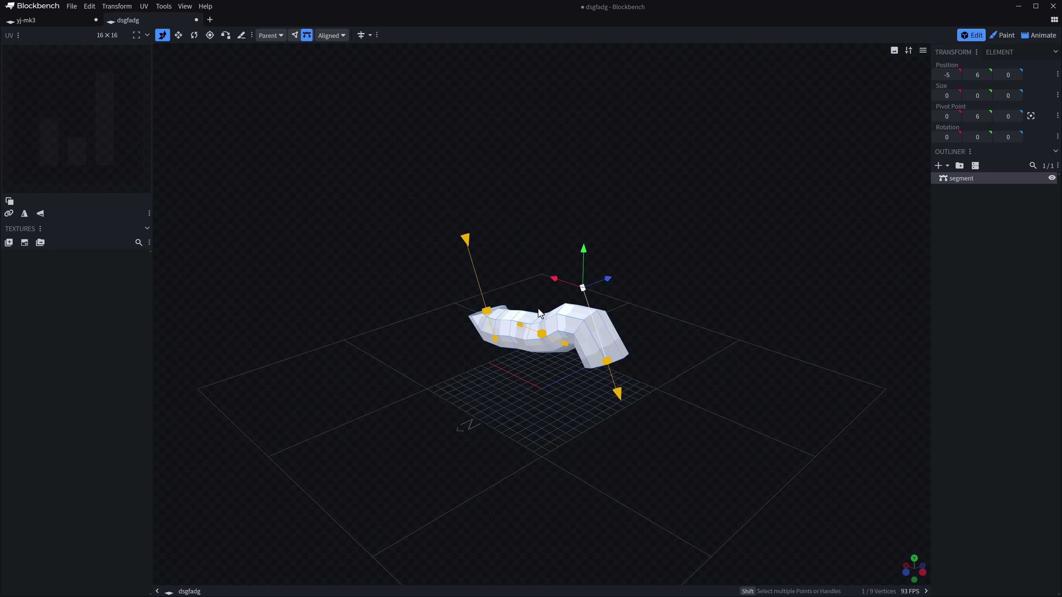
click(520, 327)
click(540, 333)
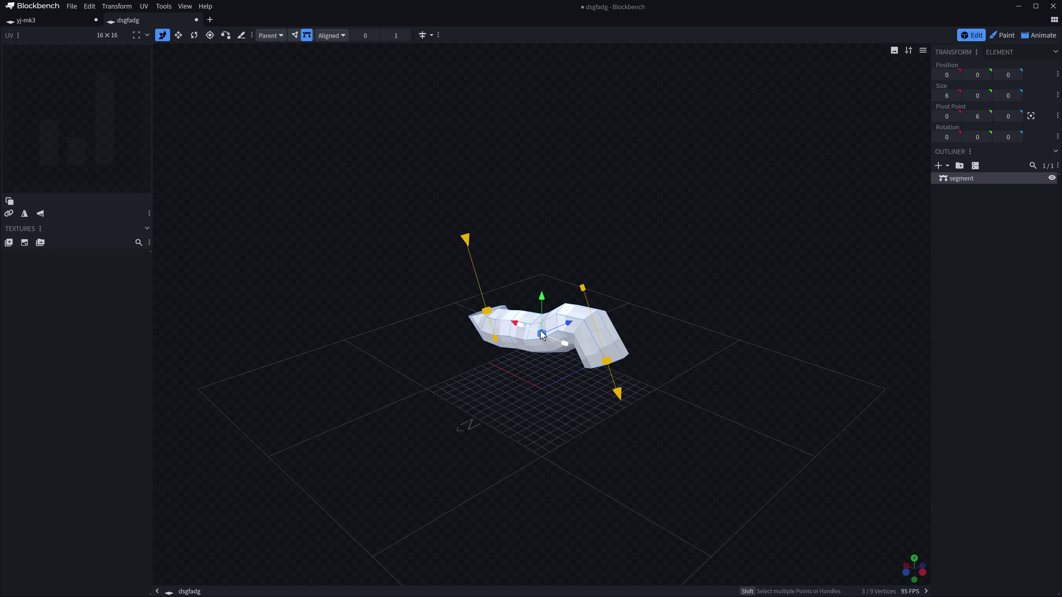
drag(542, 301, 541, 347)
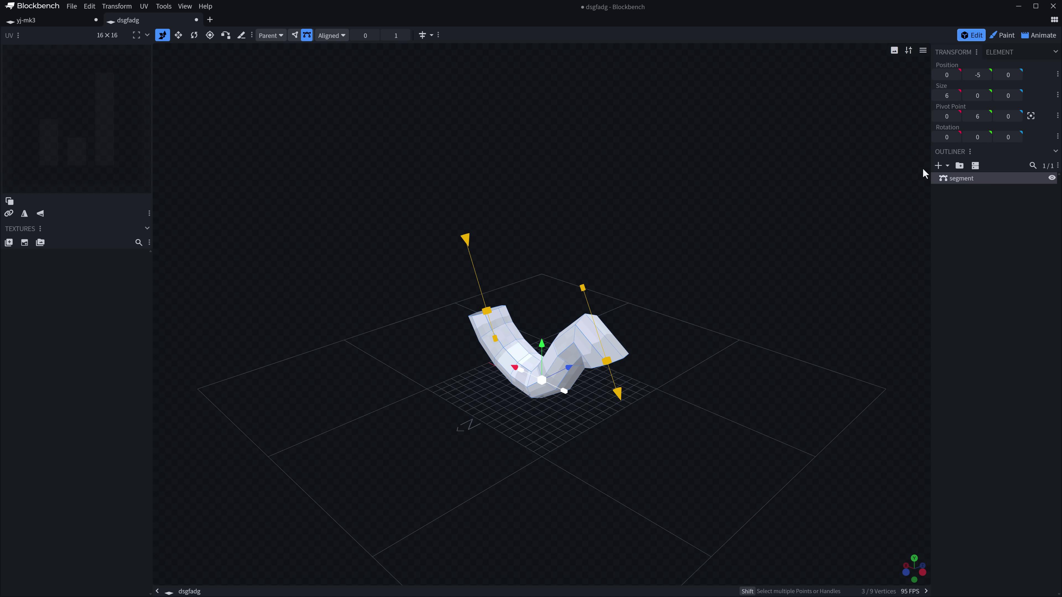
click(946, 166)
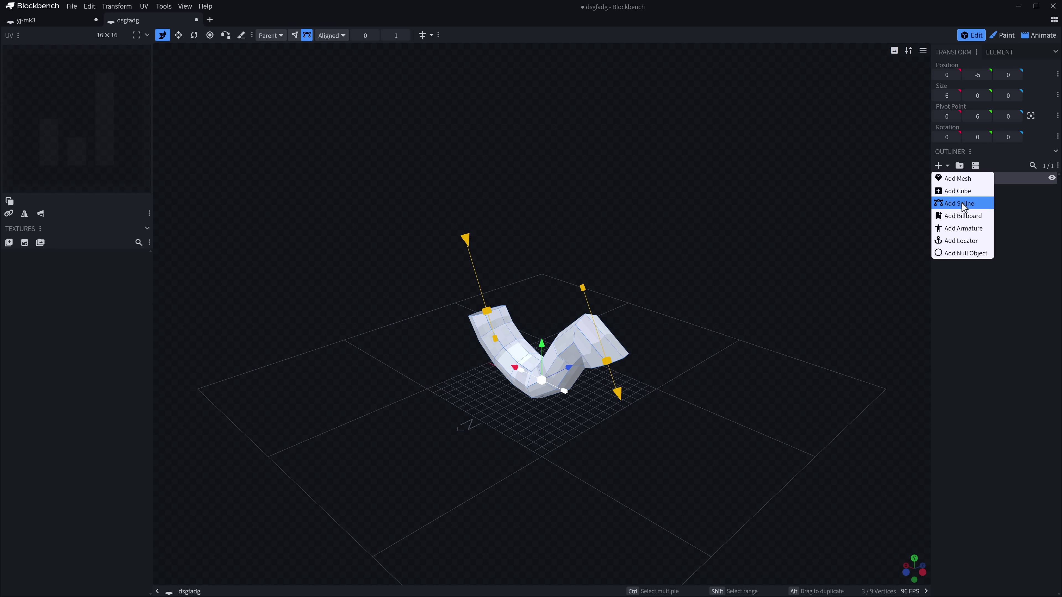
Add an armature, move its bone away from the tube, and chain two child bones beneath it
click(963, 228)
click(541, 378)
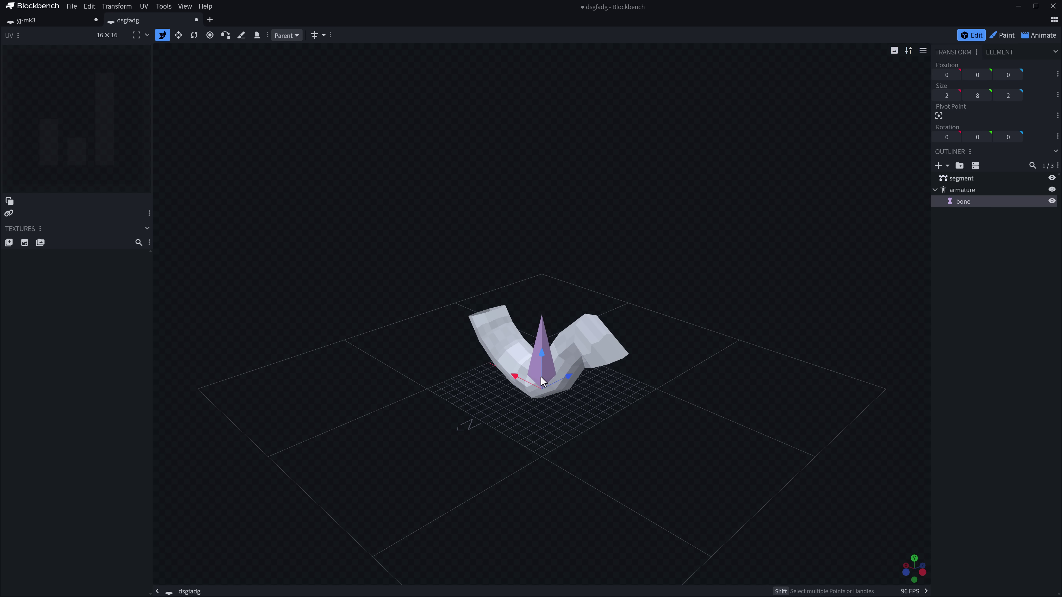
drag(569, 377, 401, 383)
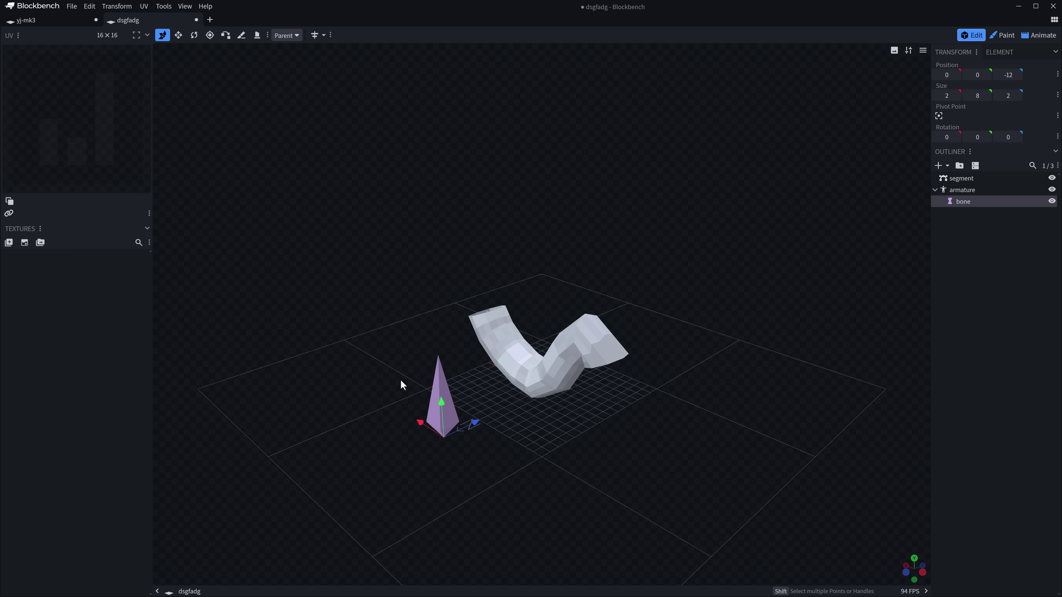
right_click(977, 202)
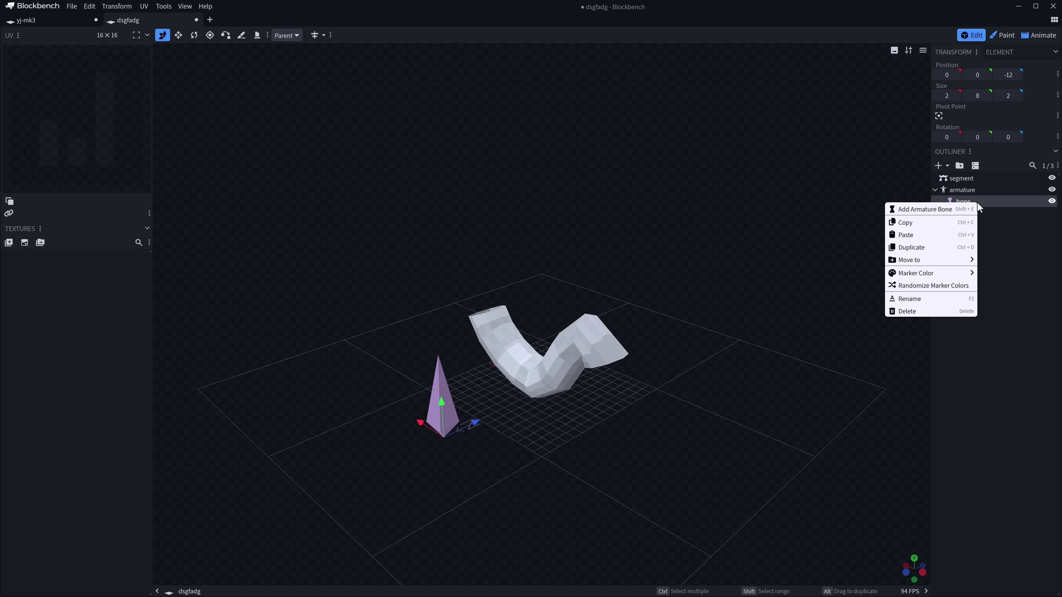
click(935, 211)
right_click(960, 213)
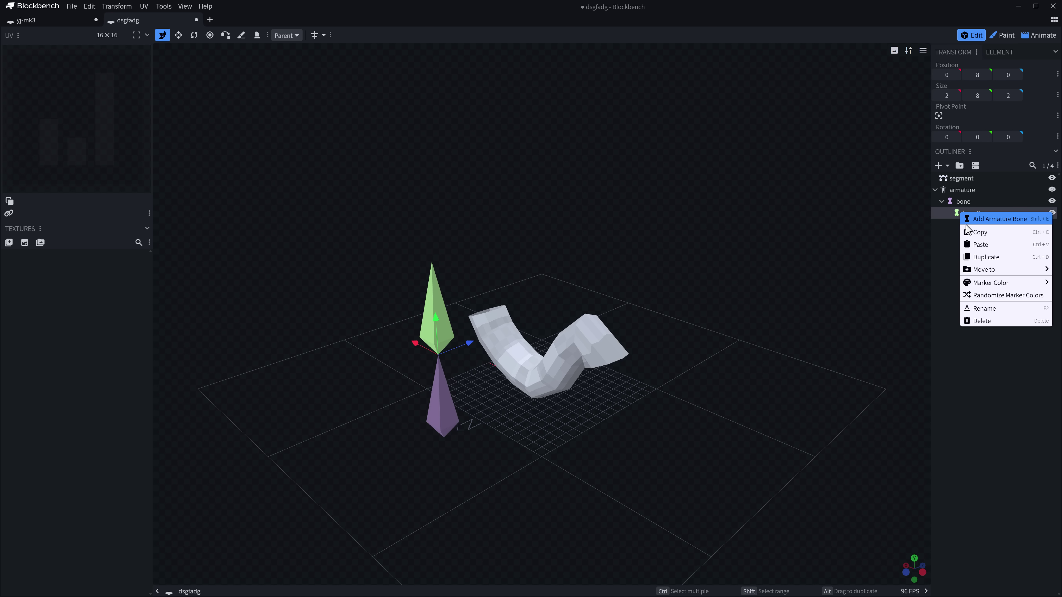
click(969, 219)
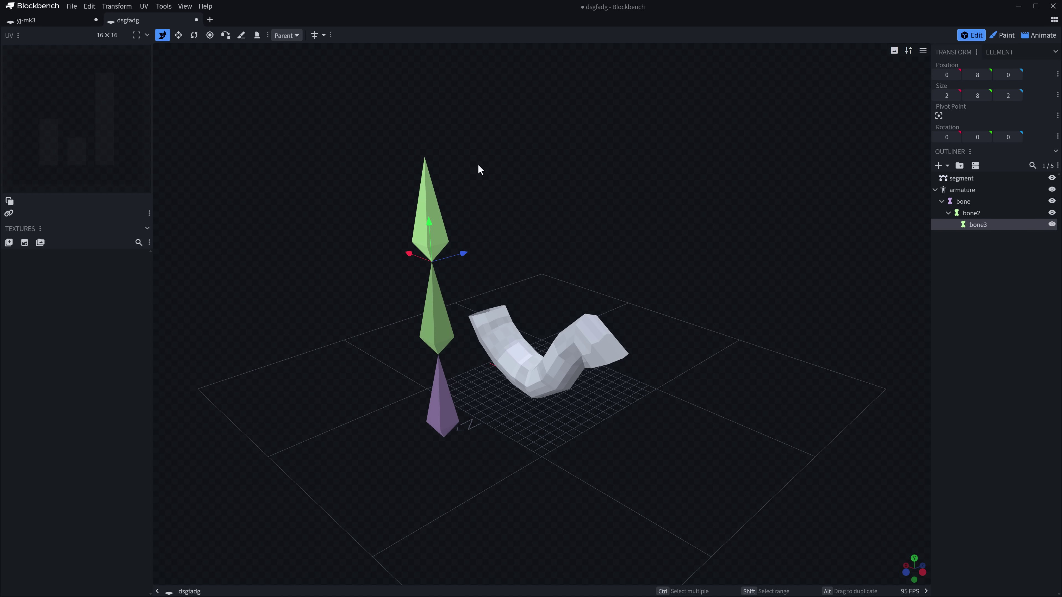
Tilt the purple base bone down and right, then shift bone2 slightly along X
click(433, 309)
click(435, 402)
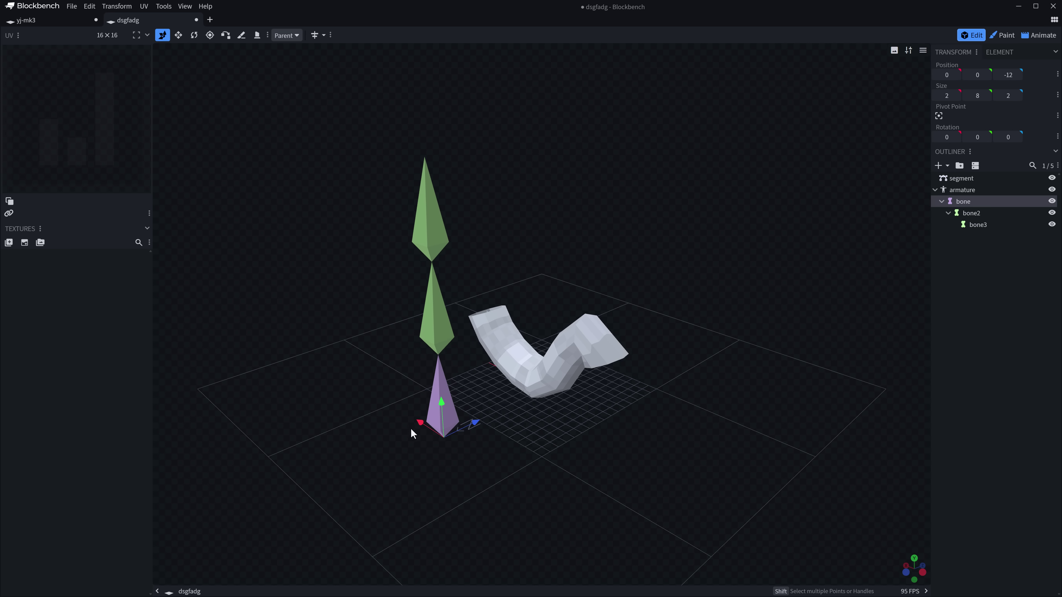
drag(418, 417, 468, 432)
click(442, 328)
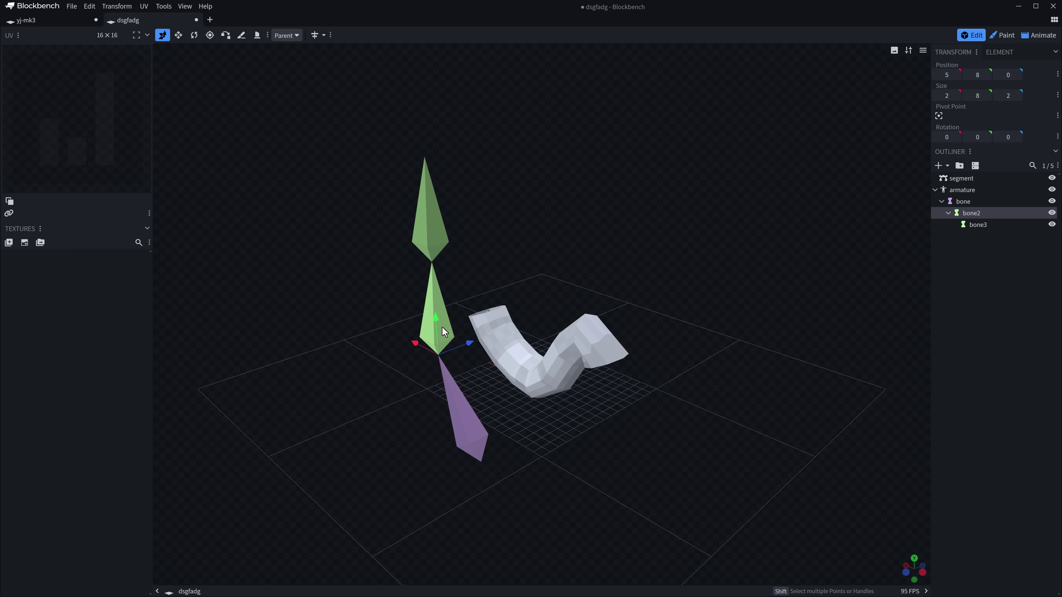
drag(416, 339, 435, 352)
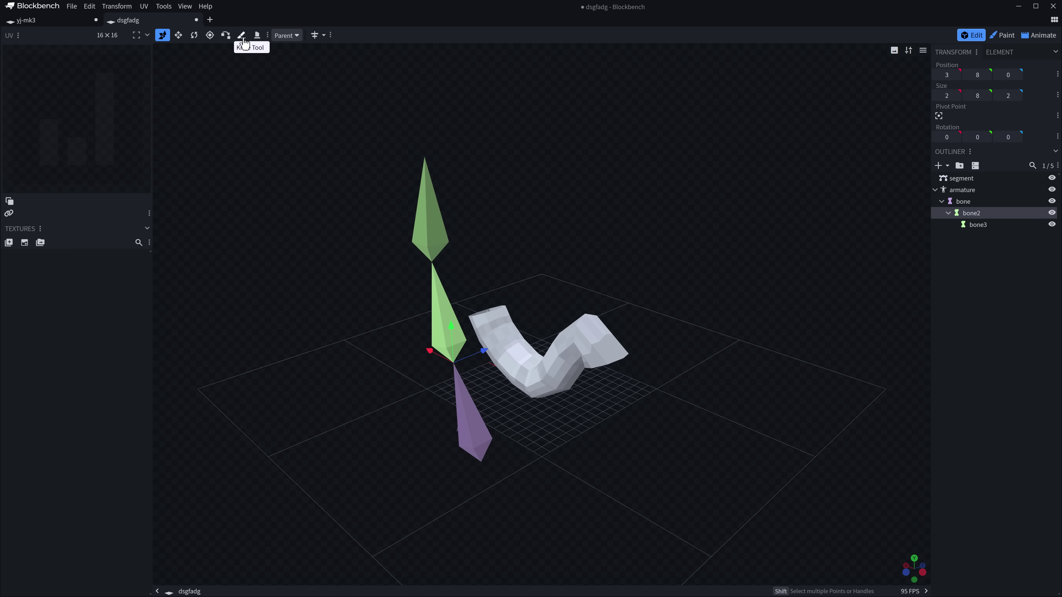
Switch to the Weight Brush tool and orbit the view around the armature bones
click(256, 36)
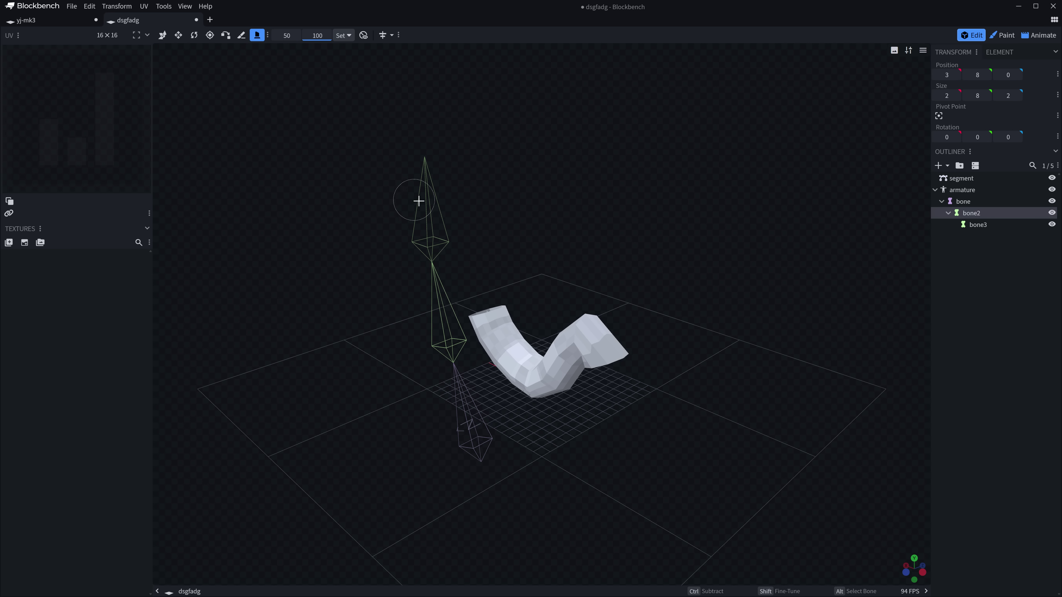
mouse_move(416, 200)
mouse_down()
mouse_move(441, 226)
mouse_move(437, 181)
mouse_up()
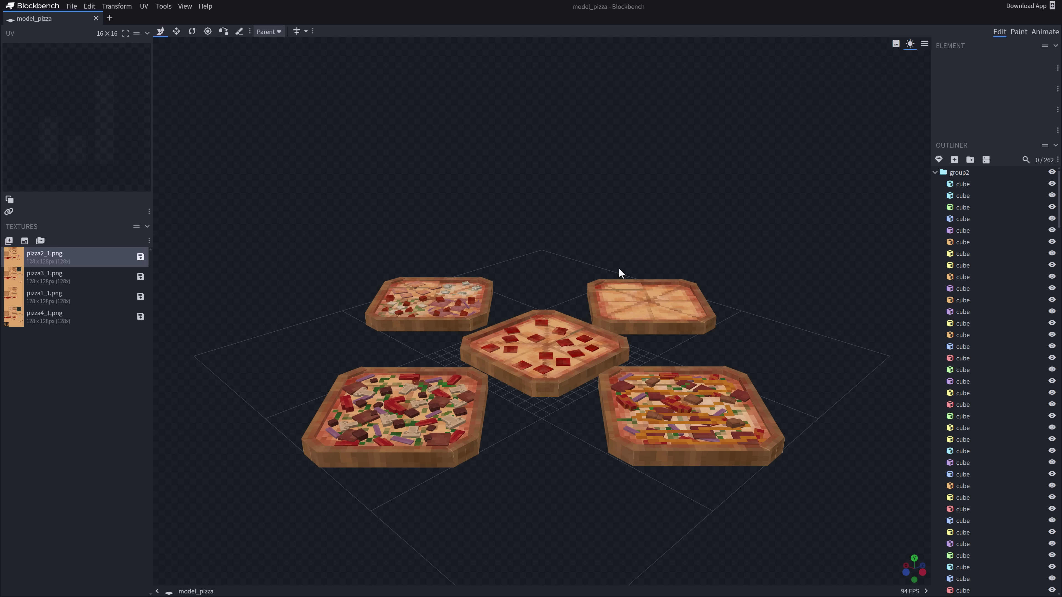
click(205, 6)
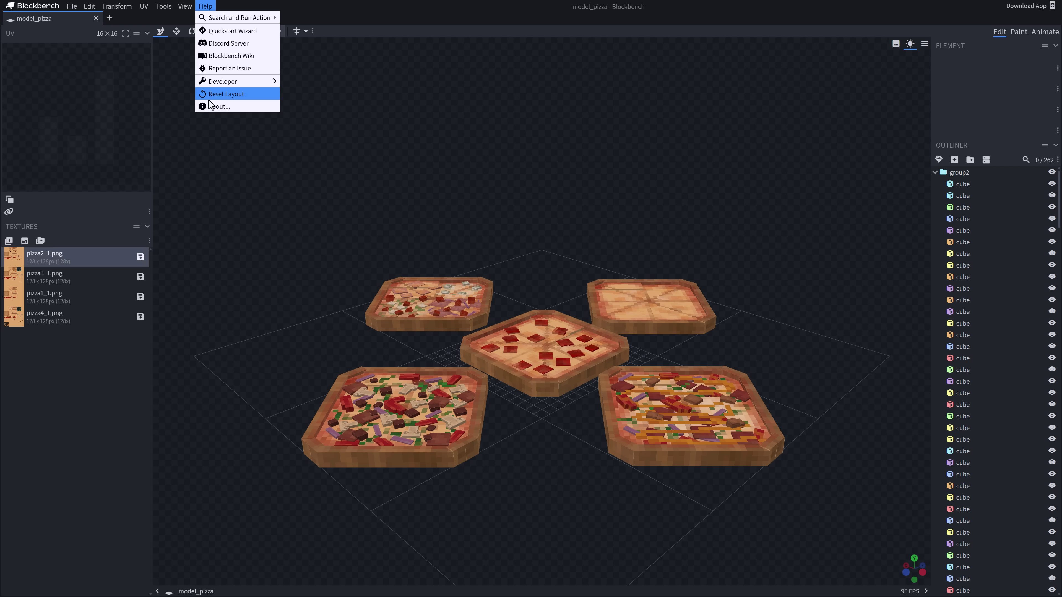
click(218, 107)
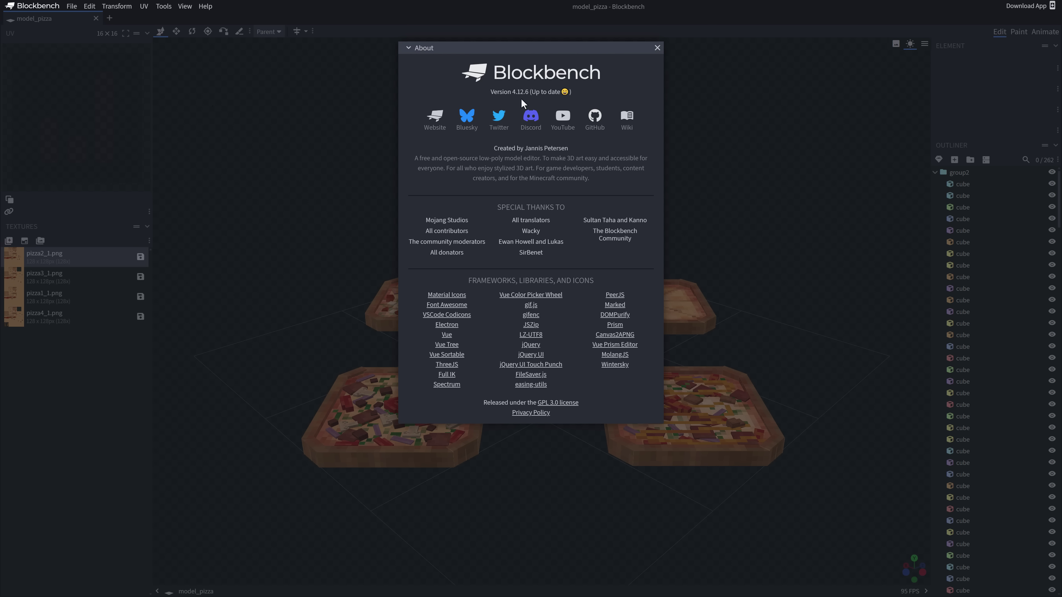
click(658, 47)
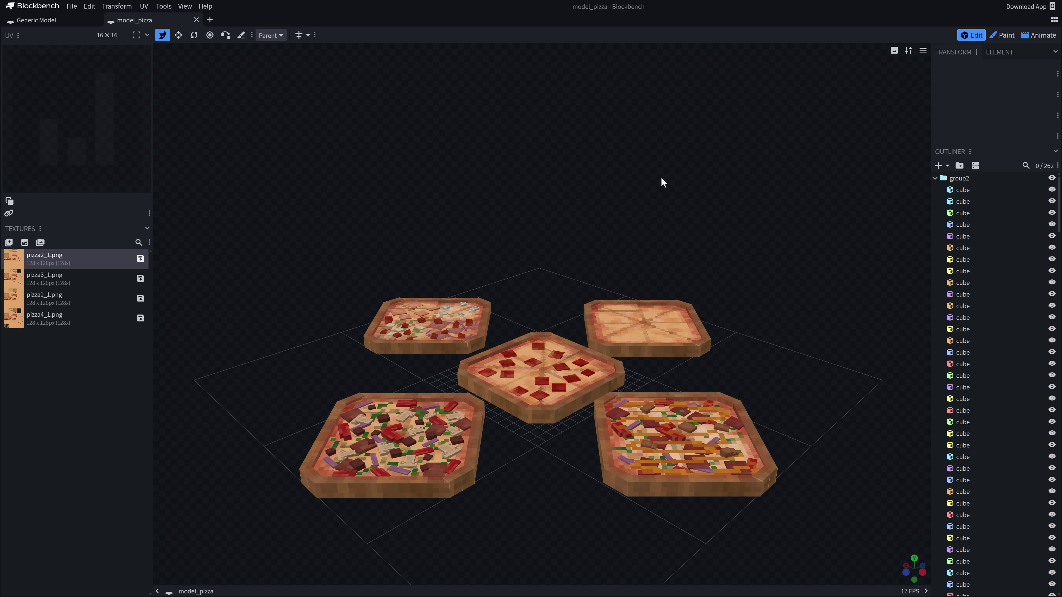
key(ctrl+Tab)
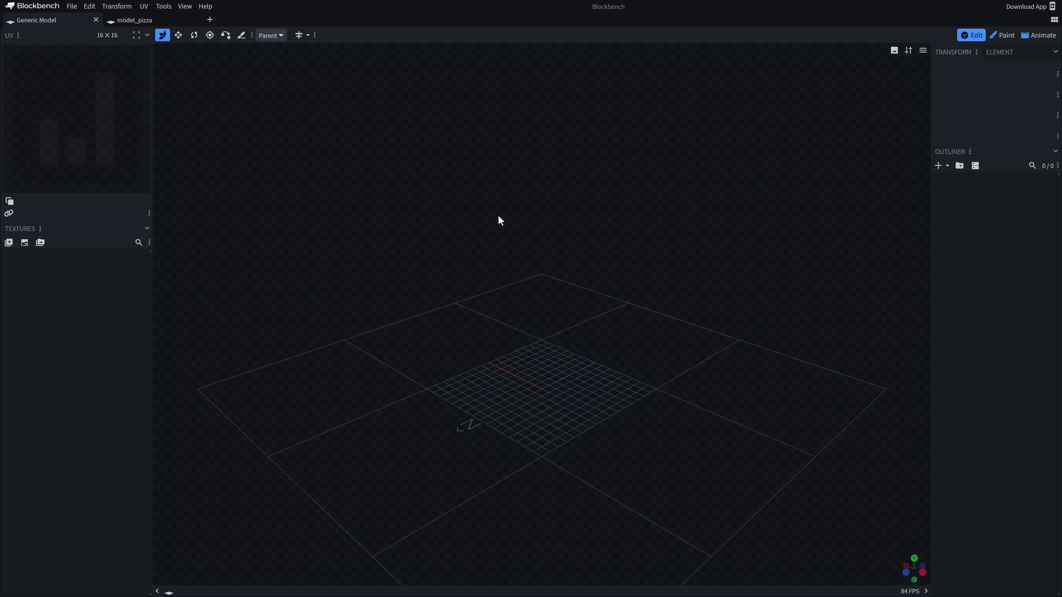
key(ctrl+Tab)
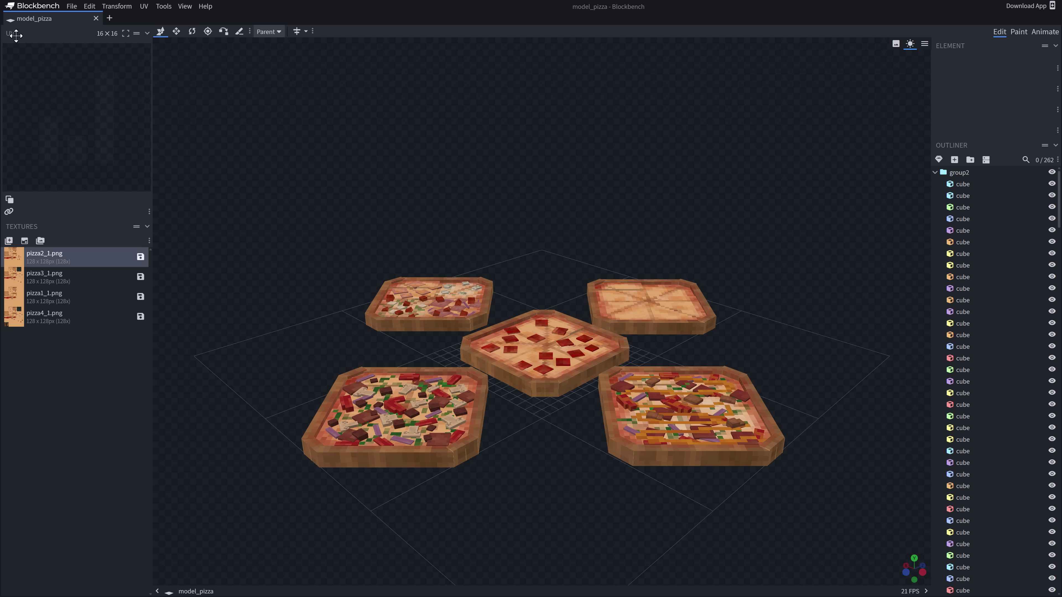
Float the UV panel, then attach it as a tab alongside the Outliner and show it
drag(13, 35, 36, 150)
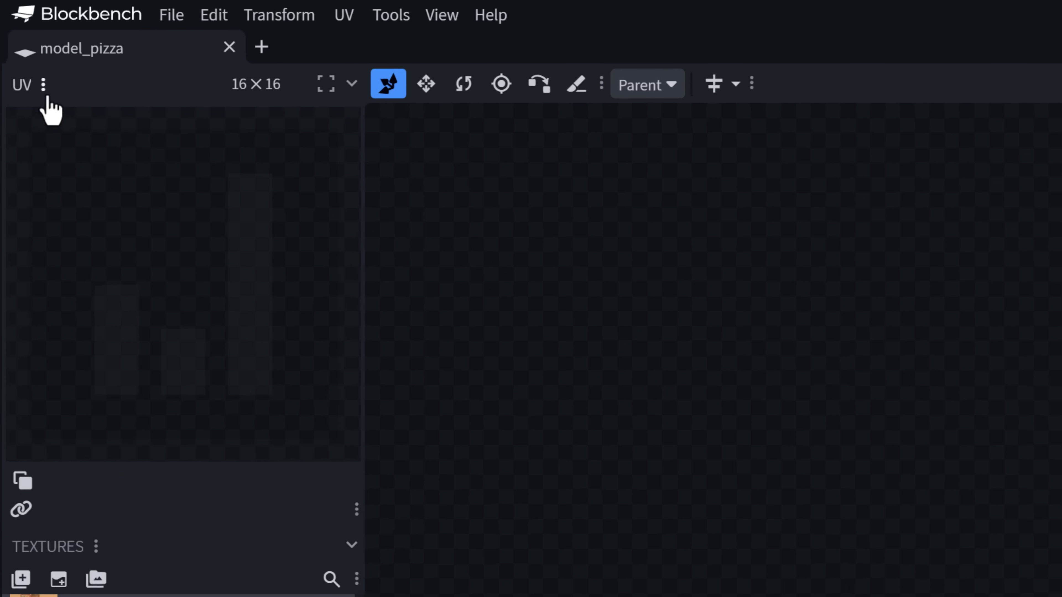
click(19, 33)
mouse_move(109, 148)
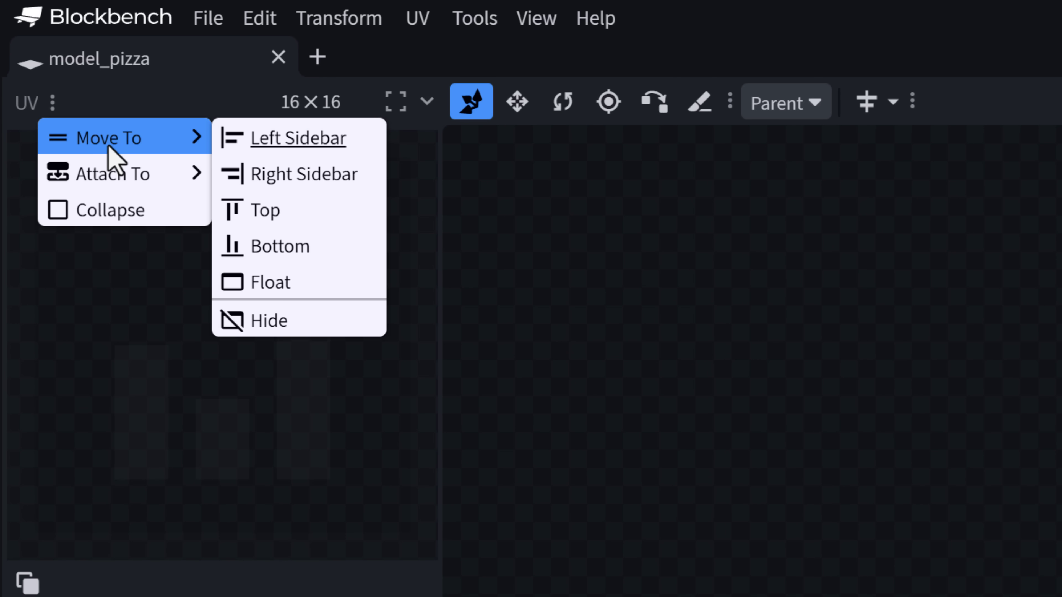
mouse_move(122, 180)
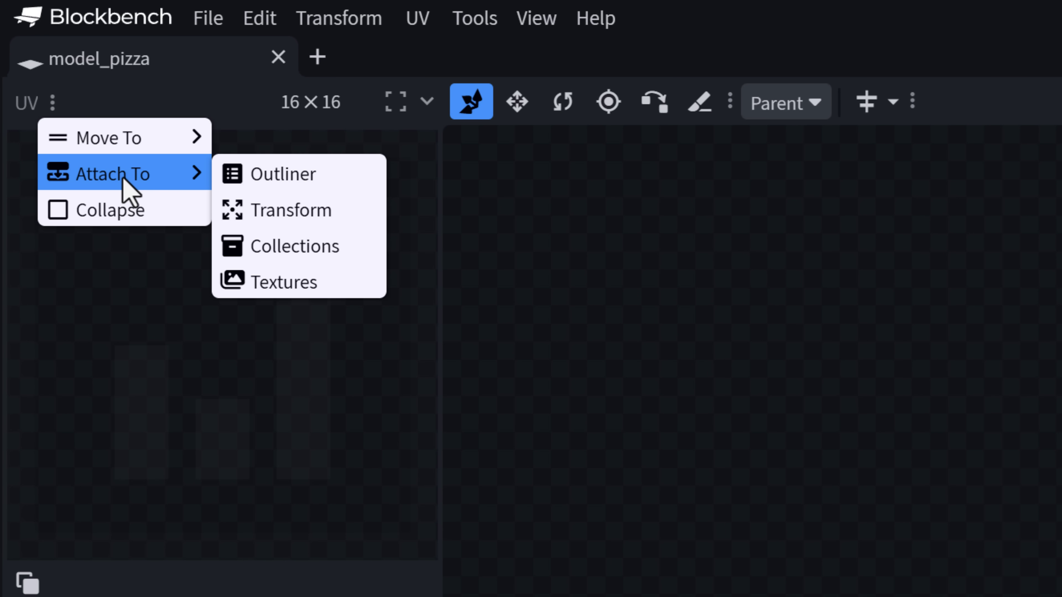
click(283, 174)
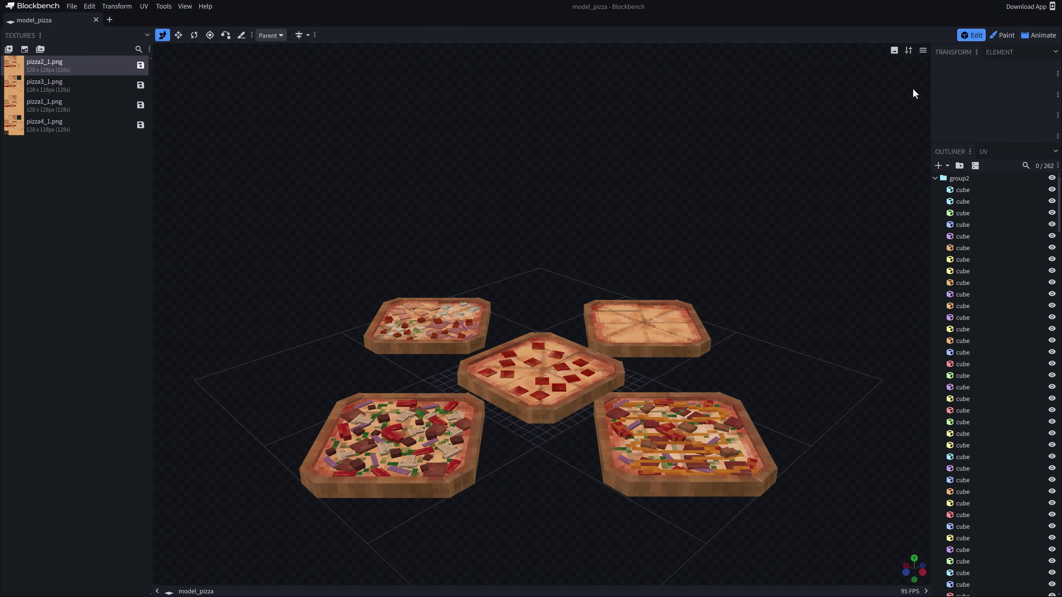
click(982, 152)
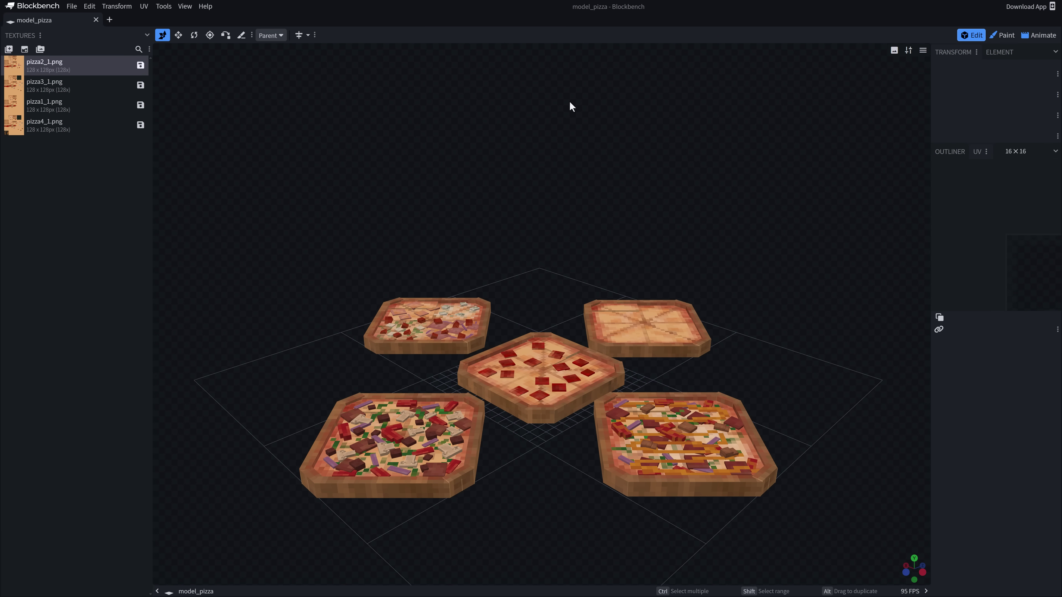
Float the Textures panel, then attach it as a tab beside the Outliner as well
click(40, 35)
mouse_move(48, 49)
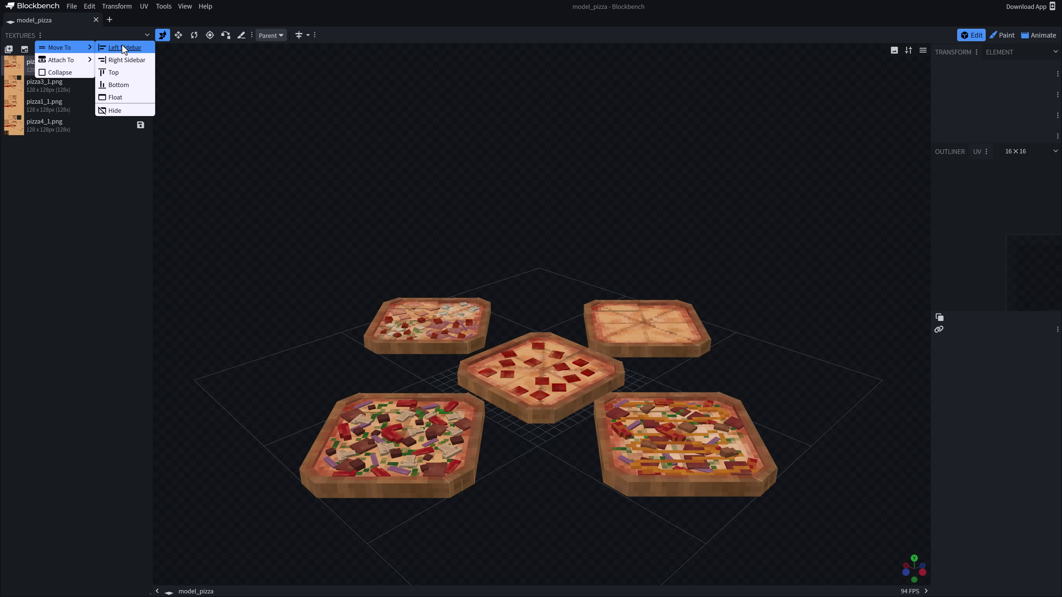
click(116, 97)
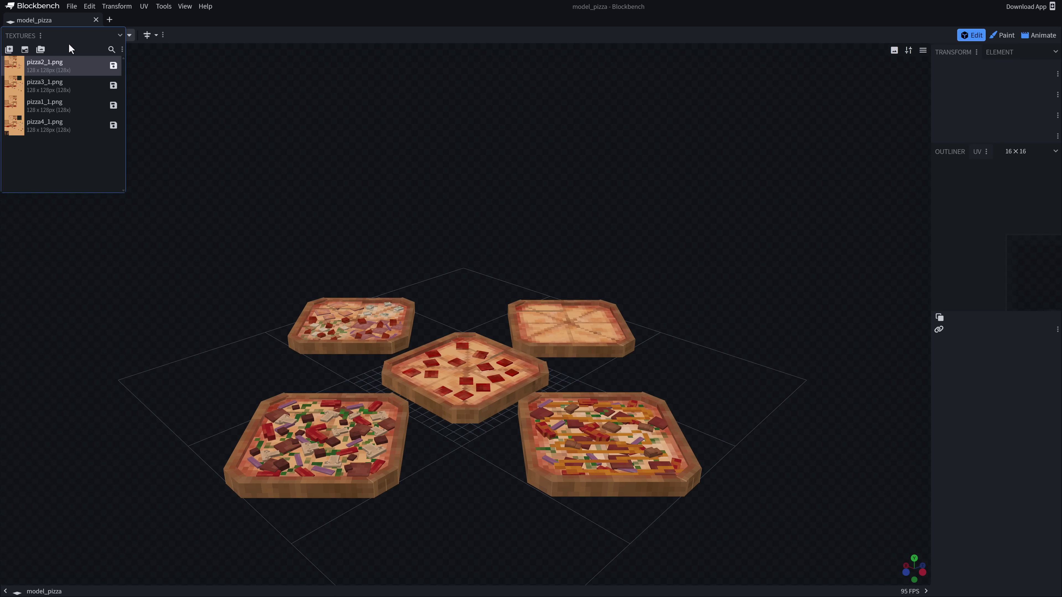
drag(59, 36, 418, 151)
click(400, 152)
mouse_move(423, 177)
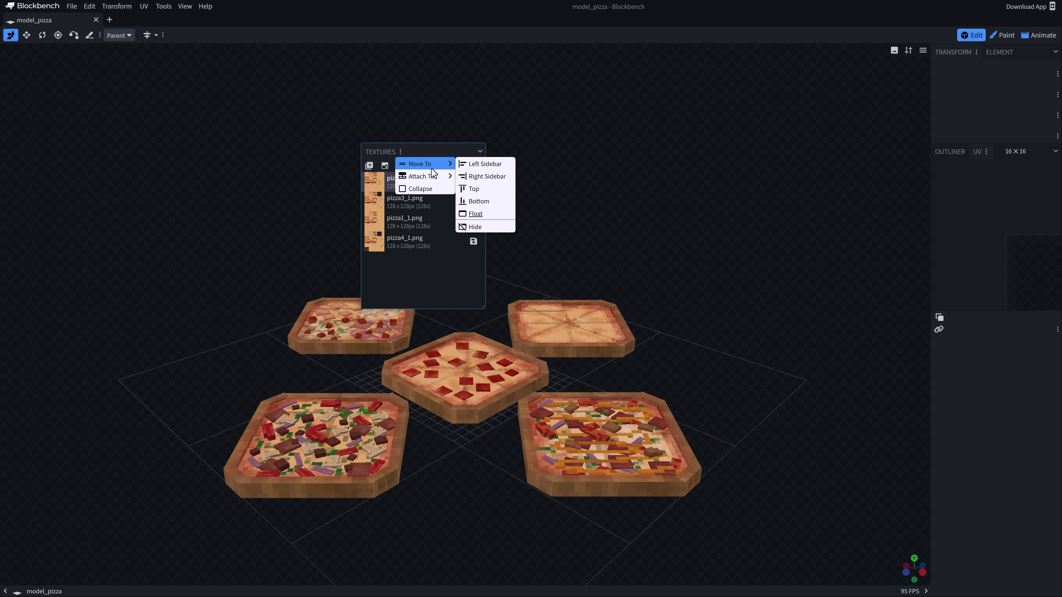
click(487, 178)
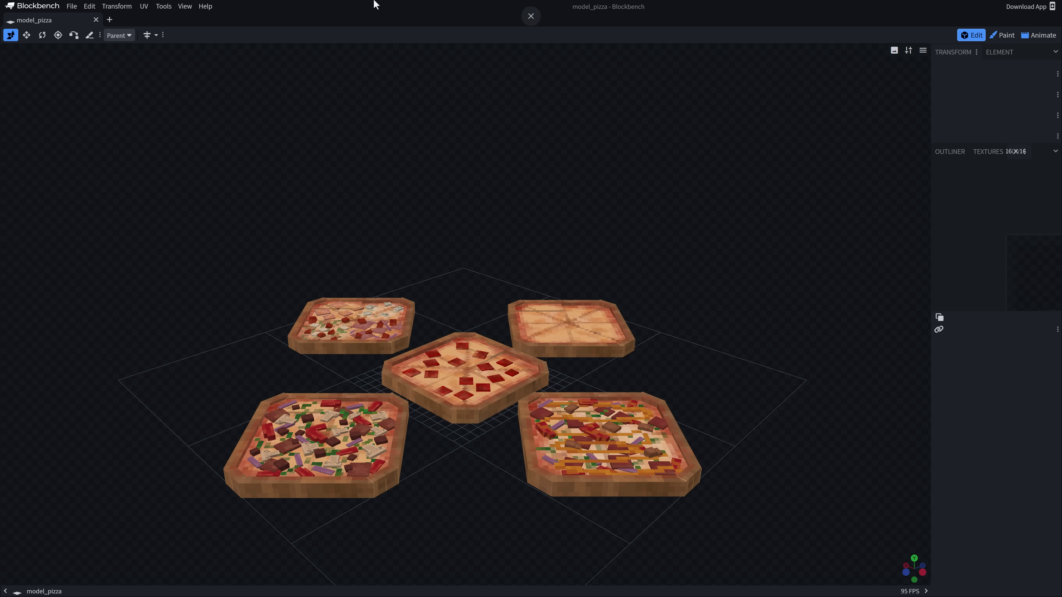
Switch to the GitHub tab and scroll to the 5.0.0 Beta 1 release notes
key(ctrl+Tab)
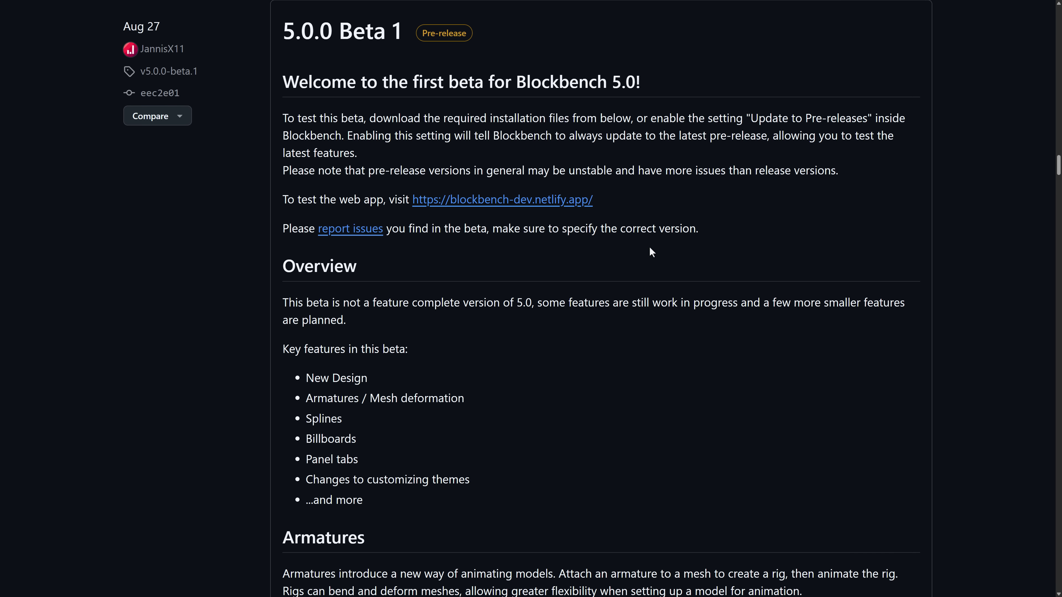
scroll(368, 163, up, 3)
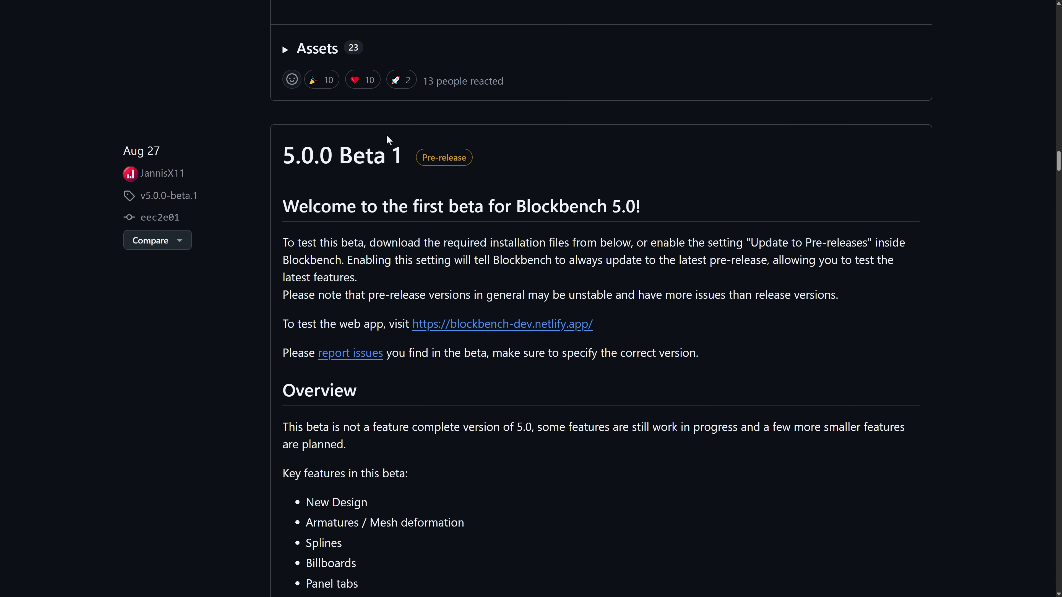
scroll(386, 179, down, 5)
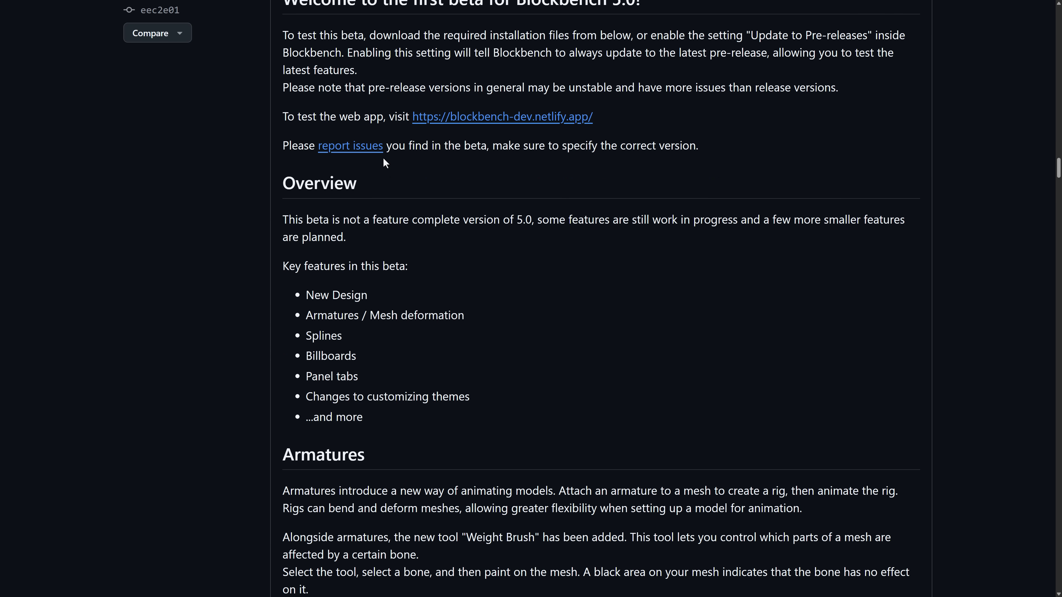
scroll(557, 236, down, 2)
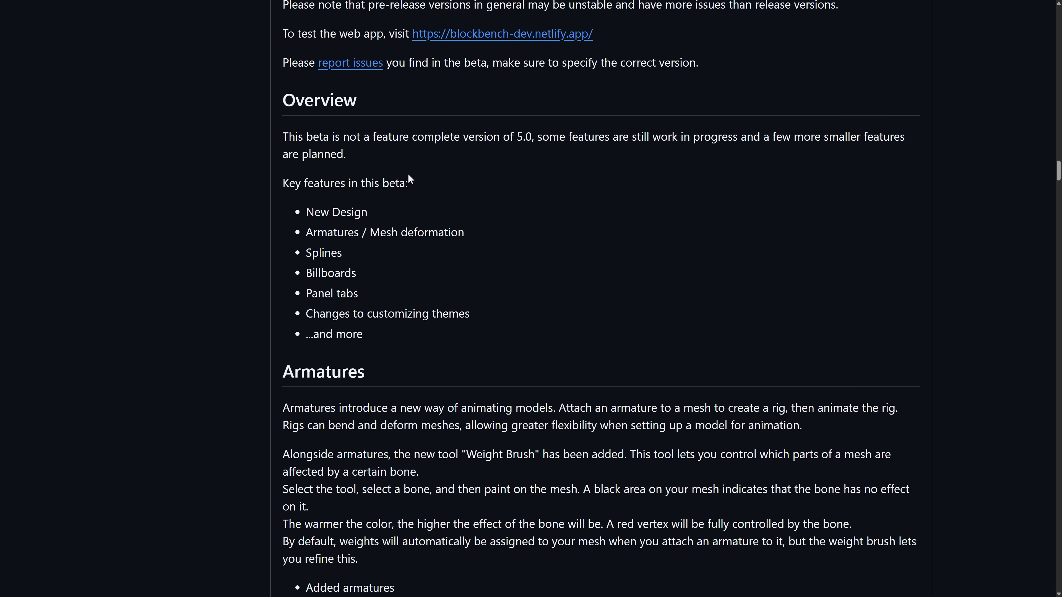
scroll(502, 171, down, 1)
Highlight the key feature lines: New Design, Armatures/Mesh deformation, Splines, Billboards, and Panel tabs
drag(289, 141, 442, 141)
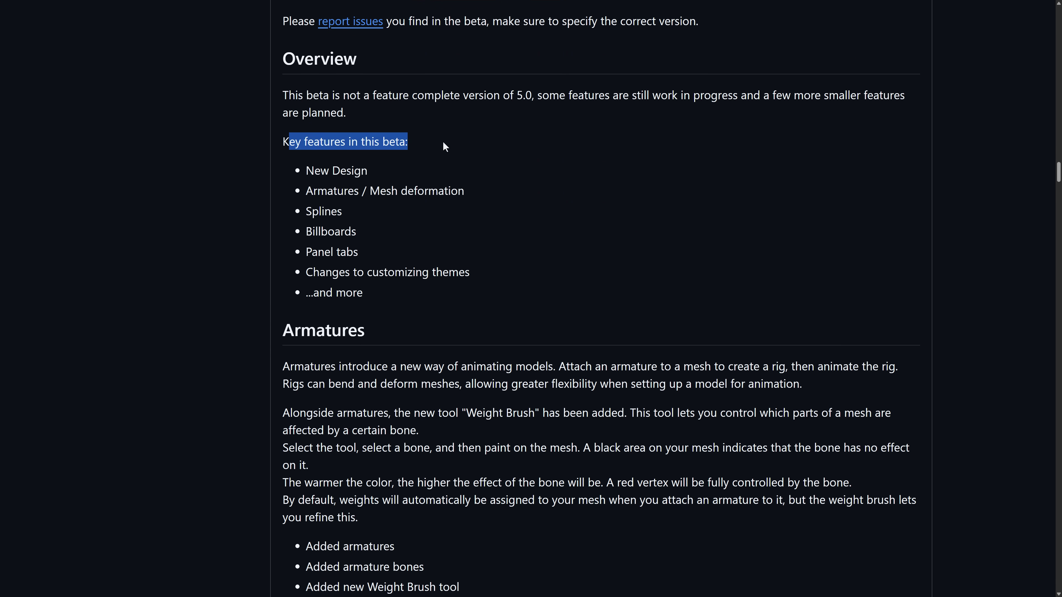
click(386, 165)
triple_click(386, 175)
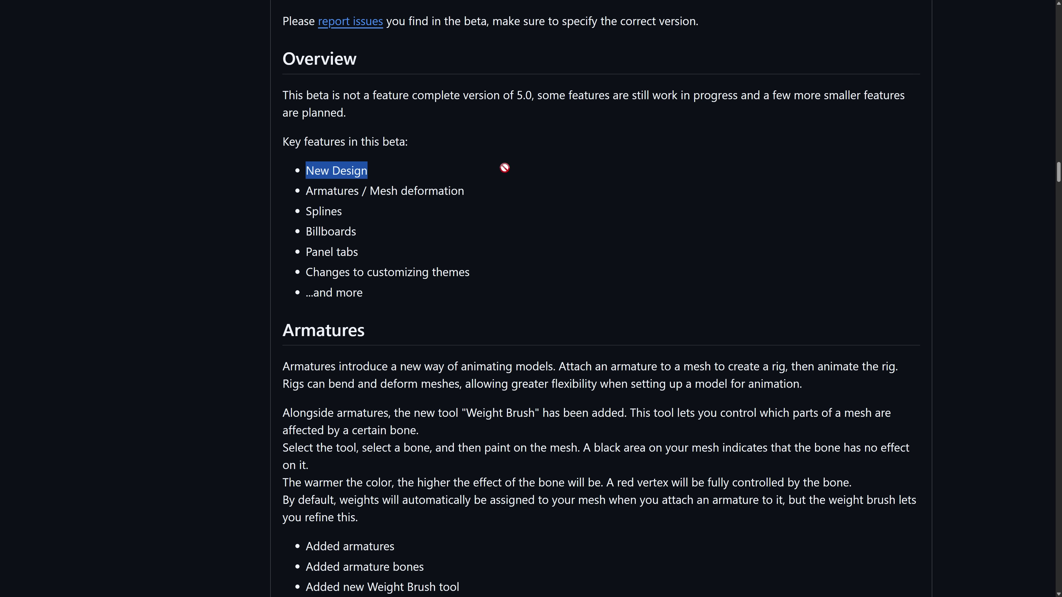
click(440, 193)
drag(467, 197, 303, 202)
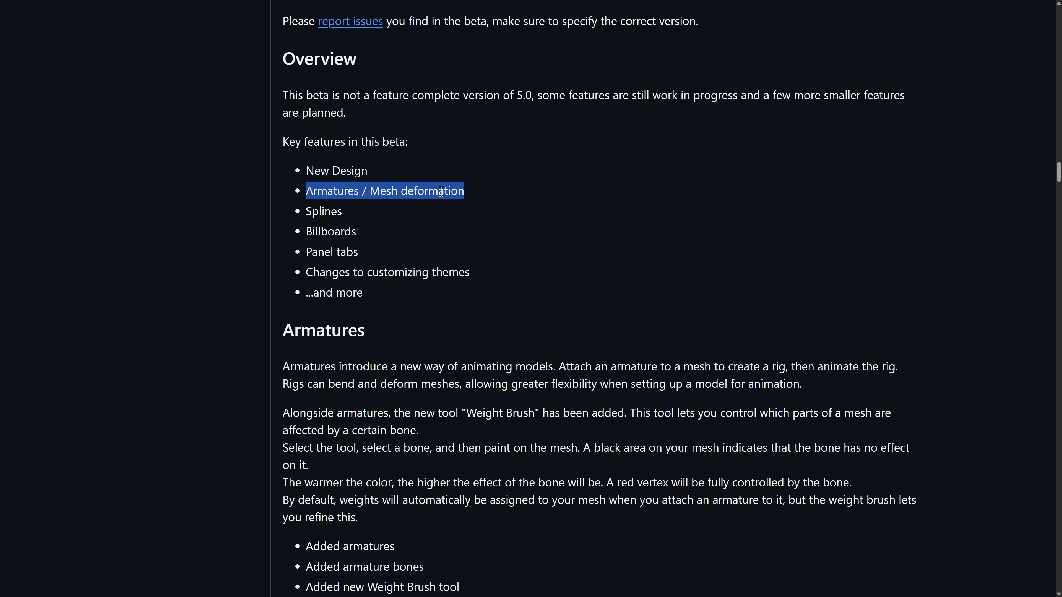
drag(378, 204, 294, 214)
click(413, 225)
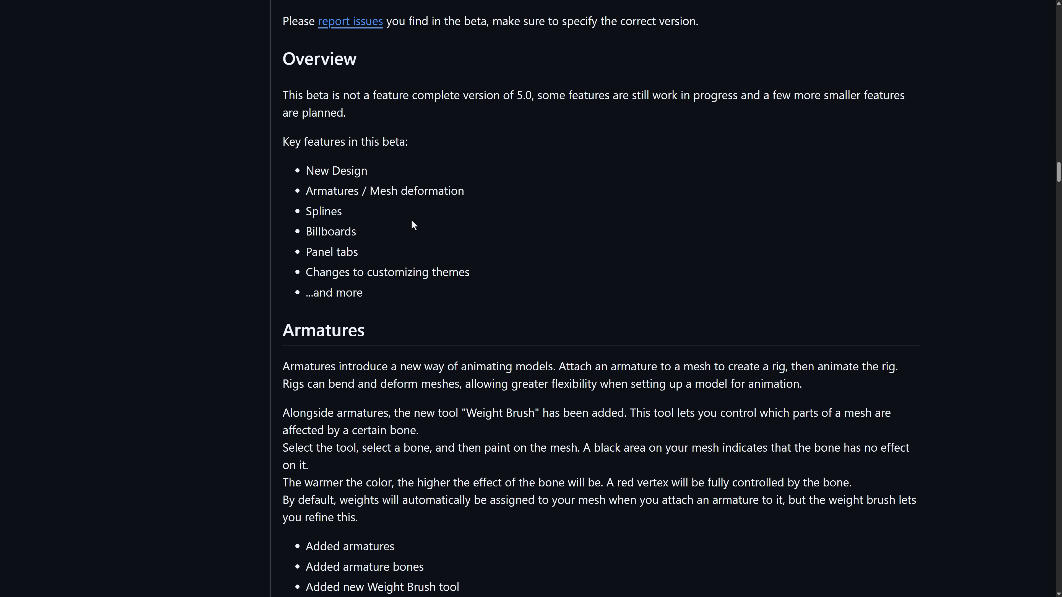
triple_click(385, 233)
drag(370, 253, 293, 256)
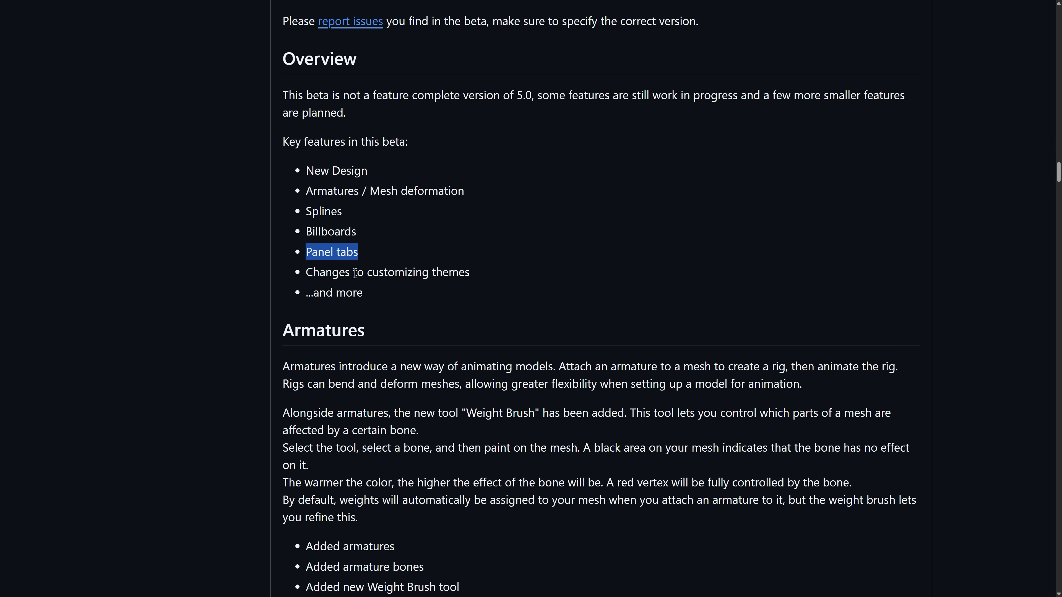
Scroll through the Beta 1 UI changes, technical changes and fixes lists
scroll(517, 295, down, 5)
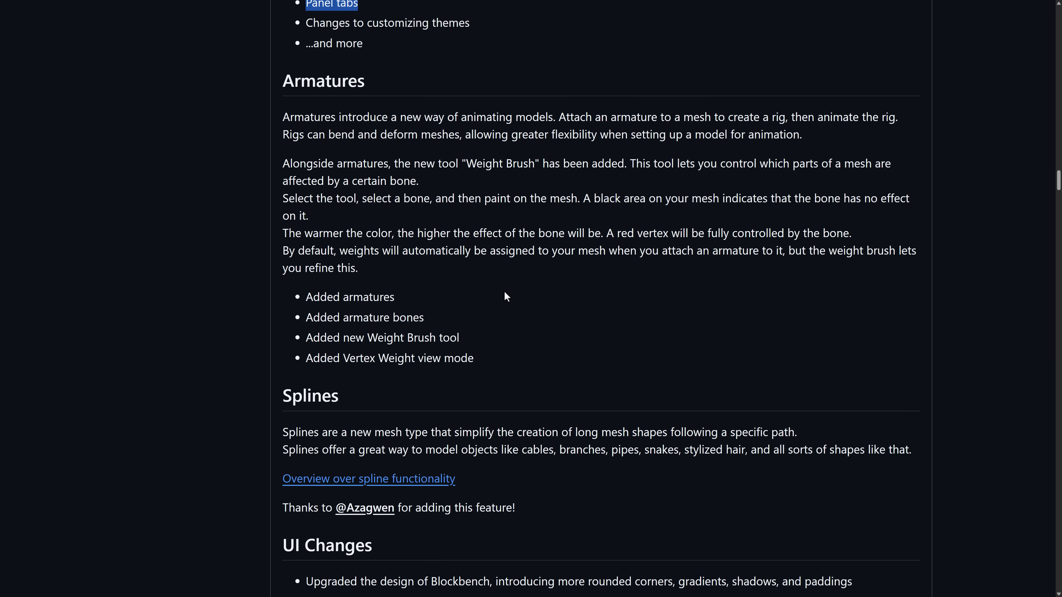
scroll(460, 297, down, 5)
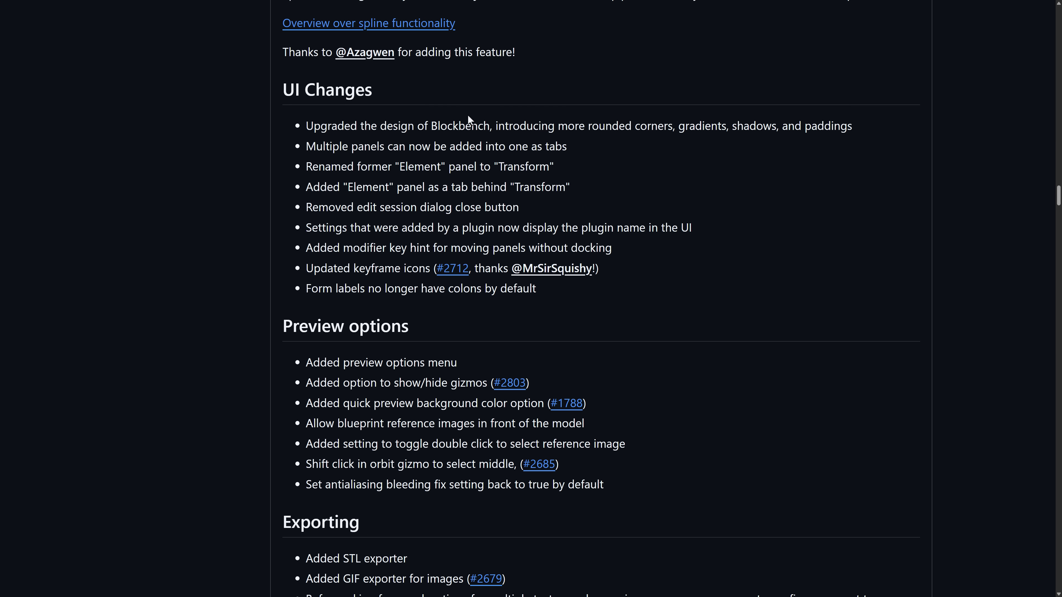
scroll(359, 172, down, 2)
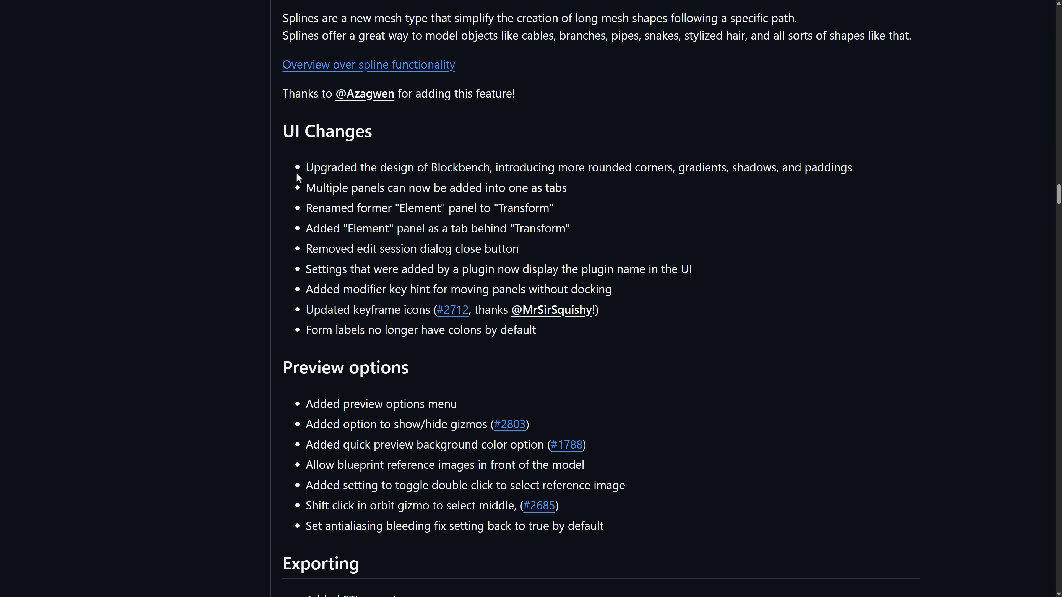
drag(296, 169, 637, 350)
scroll(669, 260, down, 14)
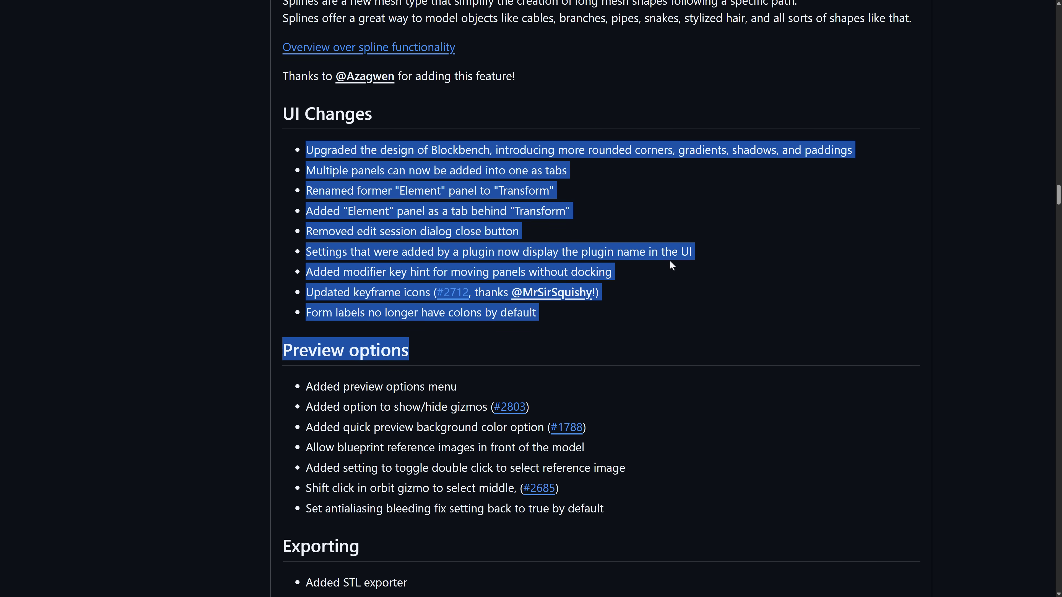
scroll(670, 253, down, 18)
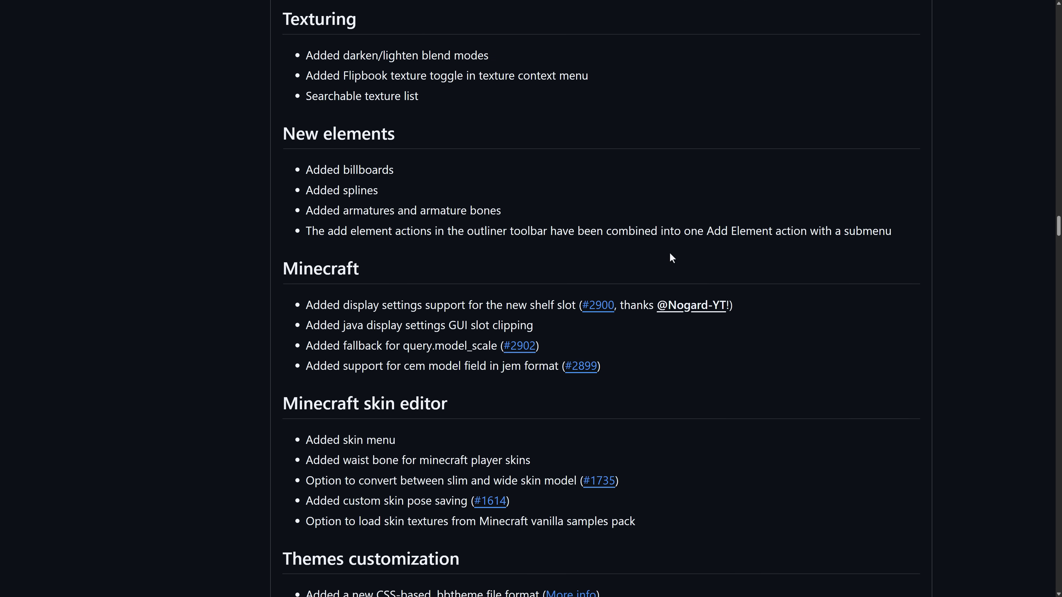
scroll(670, 252, down, 20)
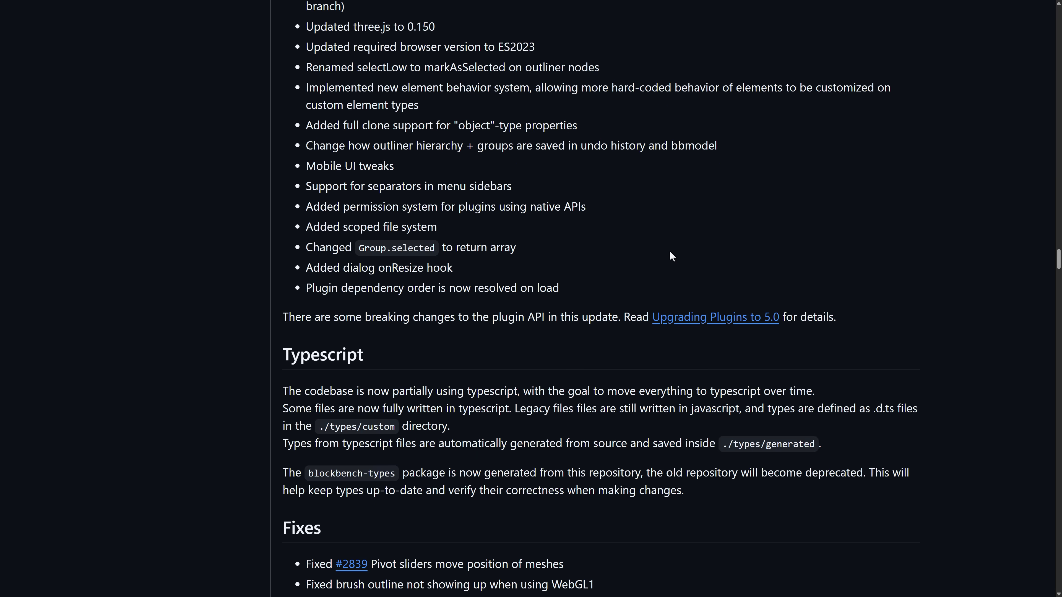
scroll(669, 251, up, 20)
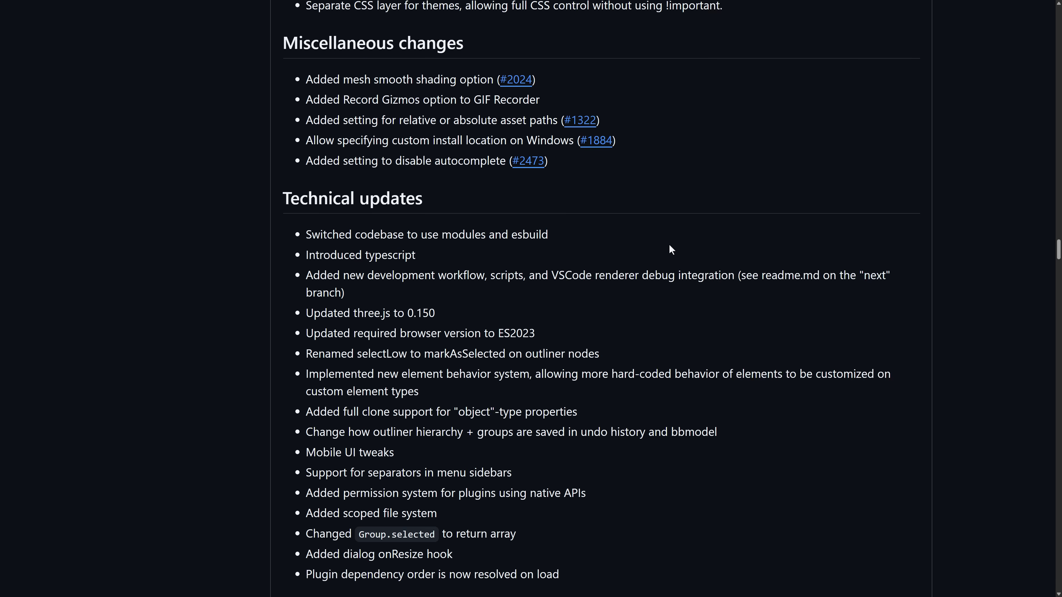
scroll(669, 246, up, 20)
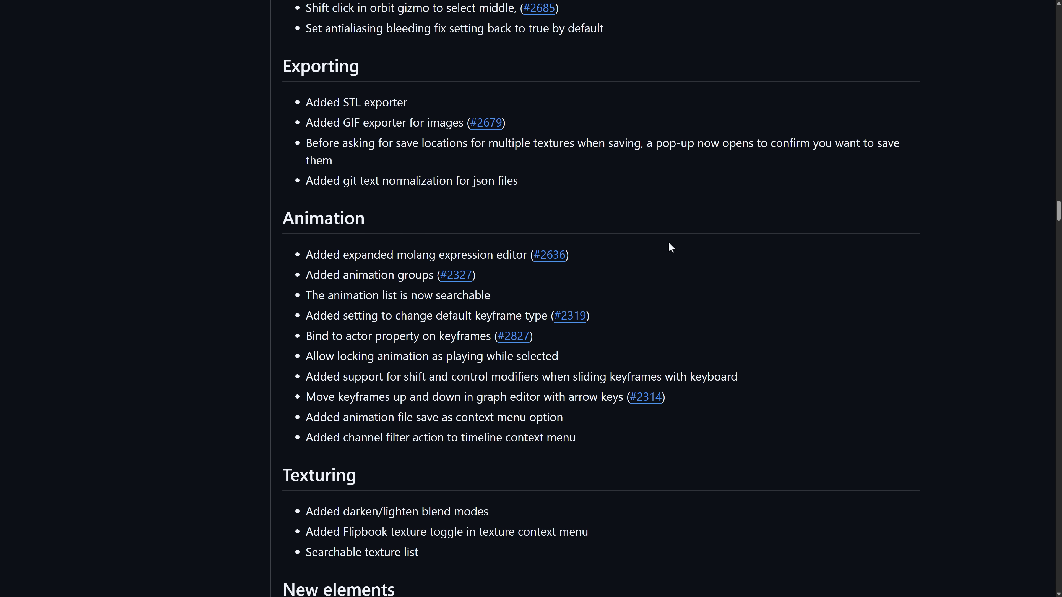
scroll(669, 246, up, 10)
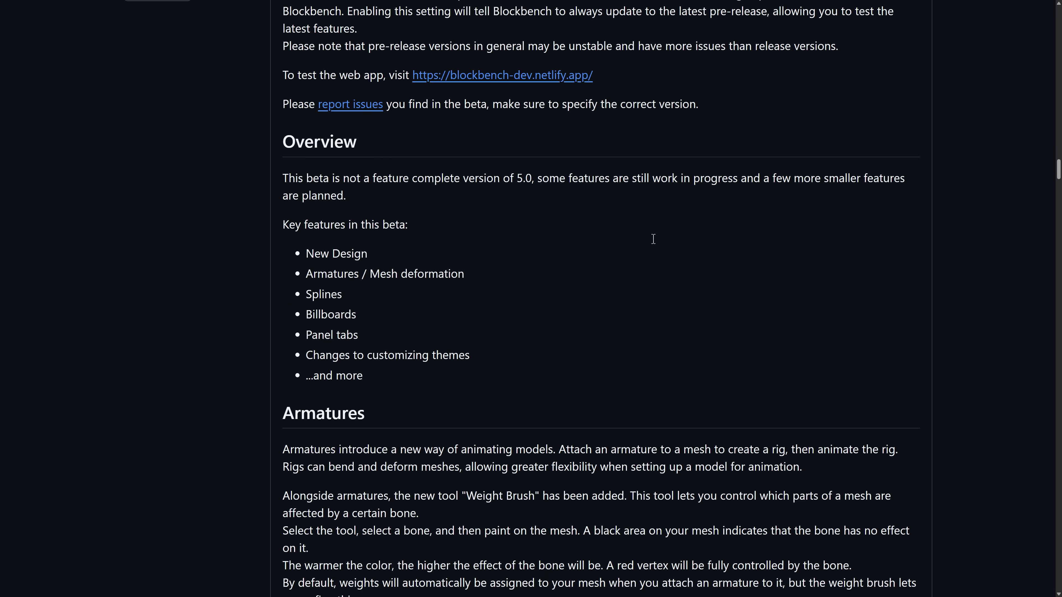
drag(299, 324, 300, 320)
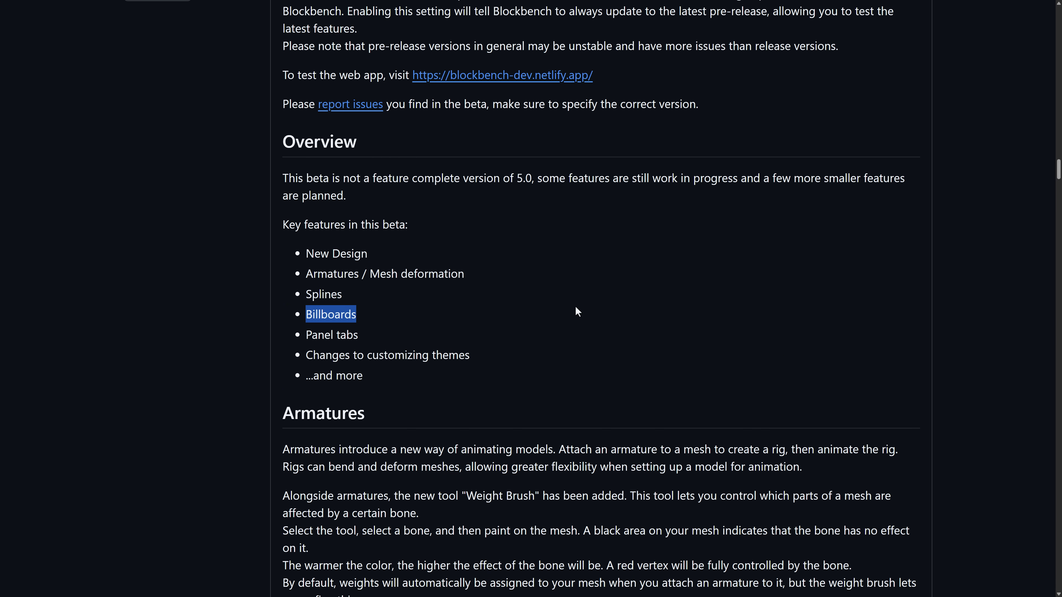
scroll(574, 300, up, 13)
Scroll up to the 5.0.0 Beta 2 notes and highlight the armature changes list
scroll(575, 289, up, 20)
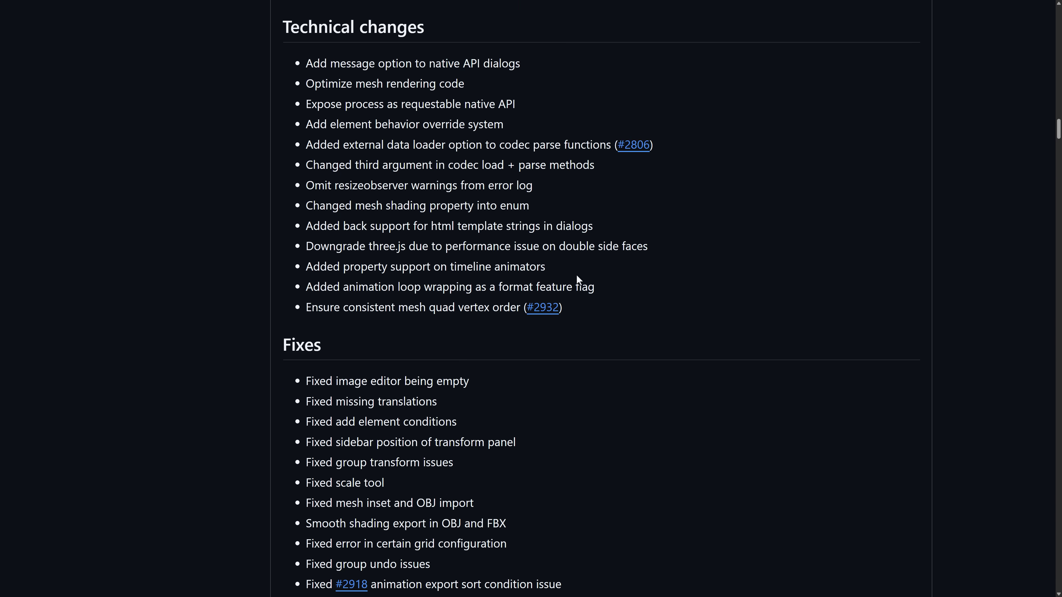
scroll(579, 276, up, 6)
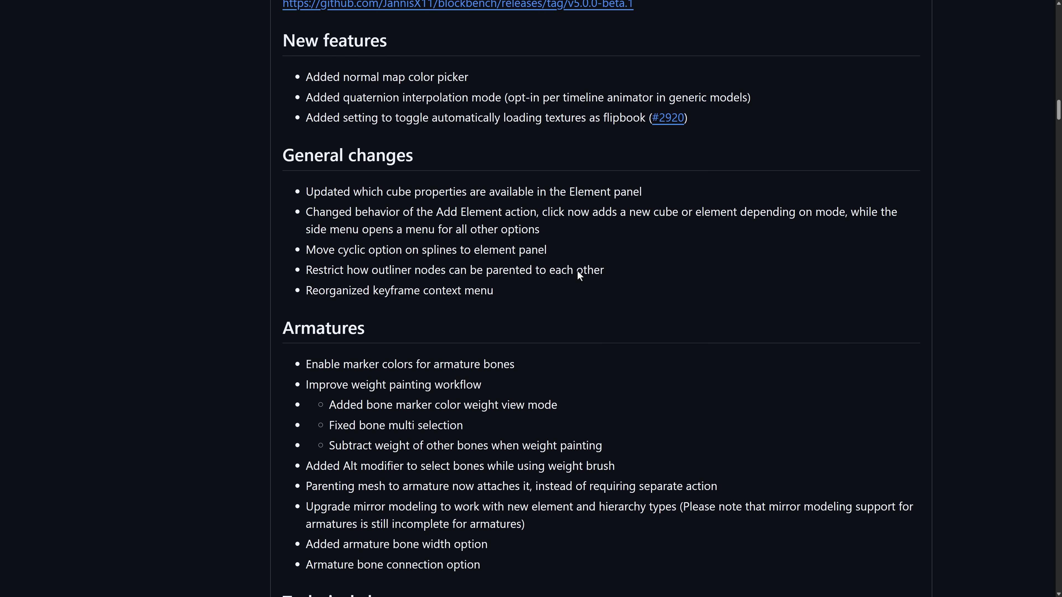
drag(494, 564, 309, 362)
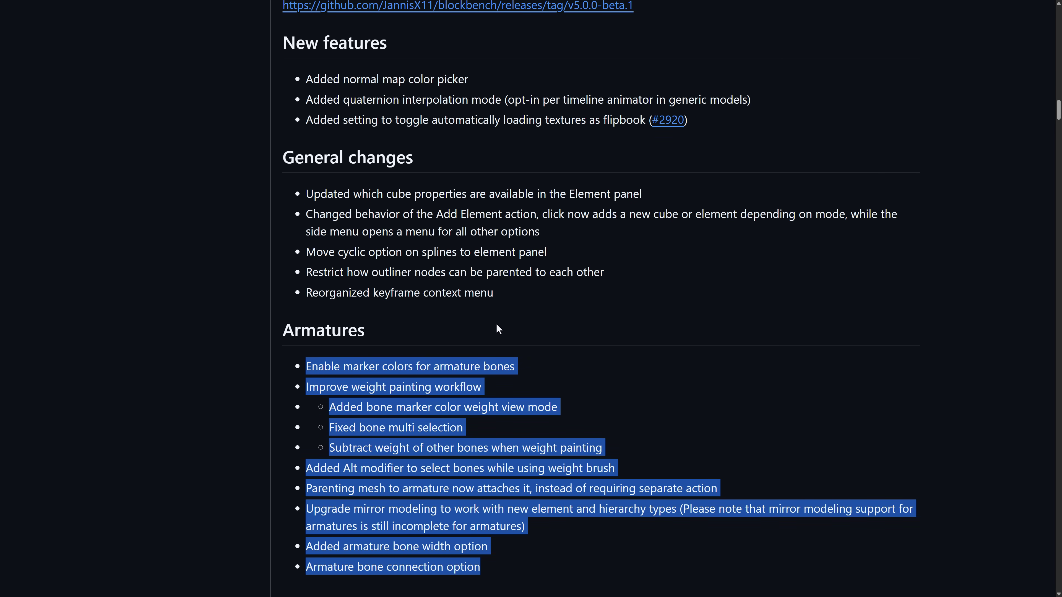
Highlight the three New features bullets, including the normal map color picker
scroll(496, 324, up, 2)
click(320, 196)
drag(306, 161, 721, 199)
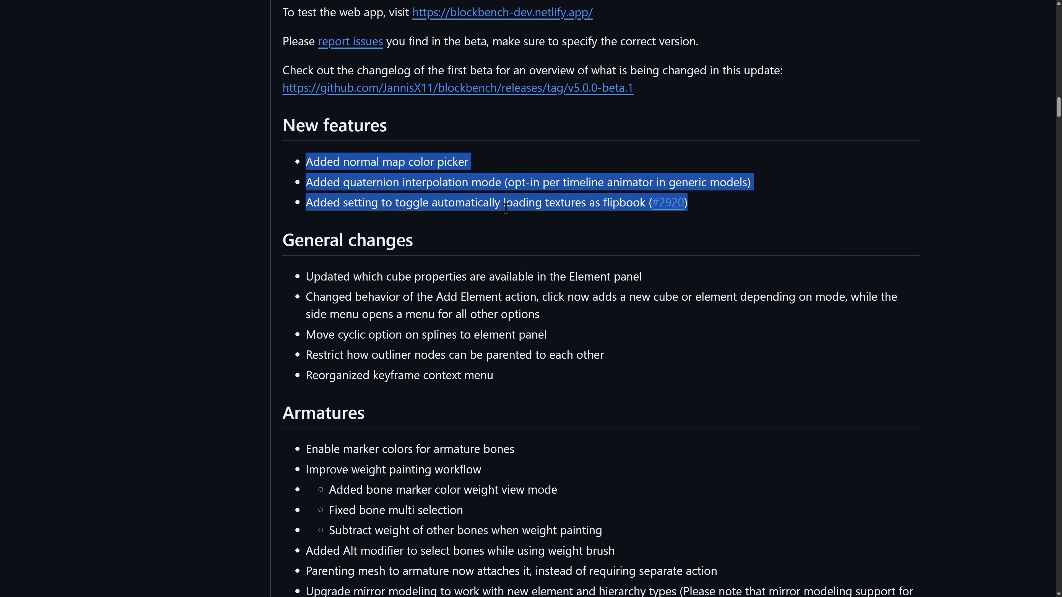
Scroll up to the 5.0.0 Beta 3 release notes, then go back to the Blockbench Downloads page
scroll(563, 252, up, 8)
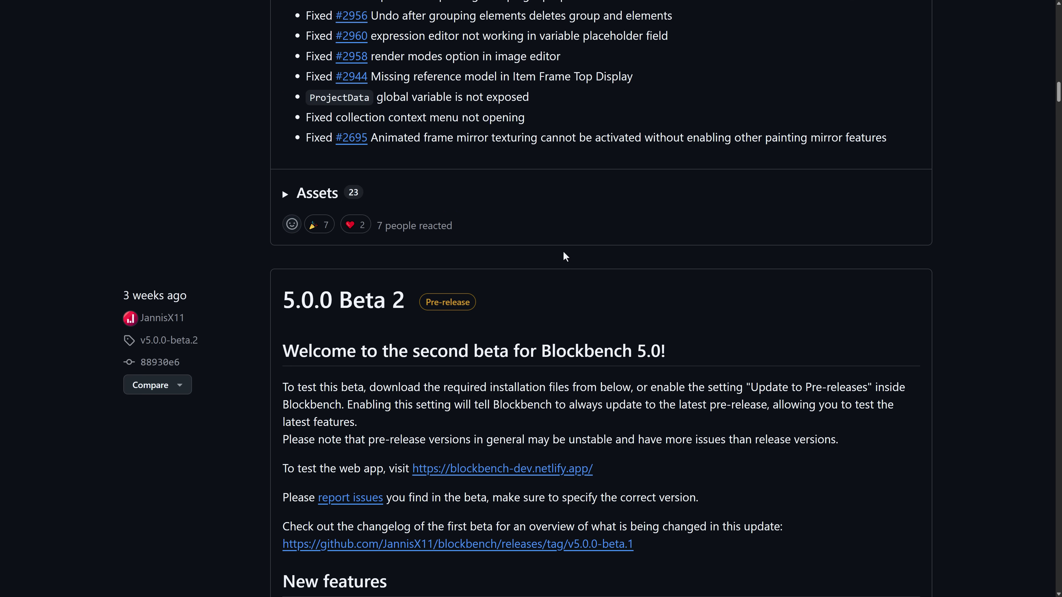
scroll(565, 255, up, 18)
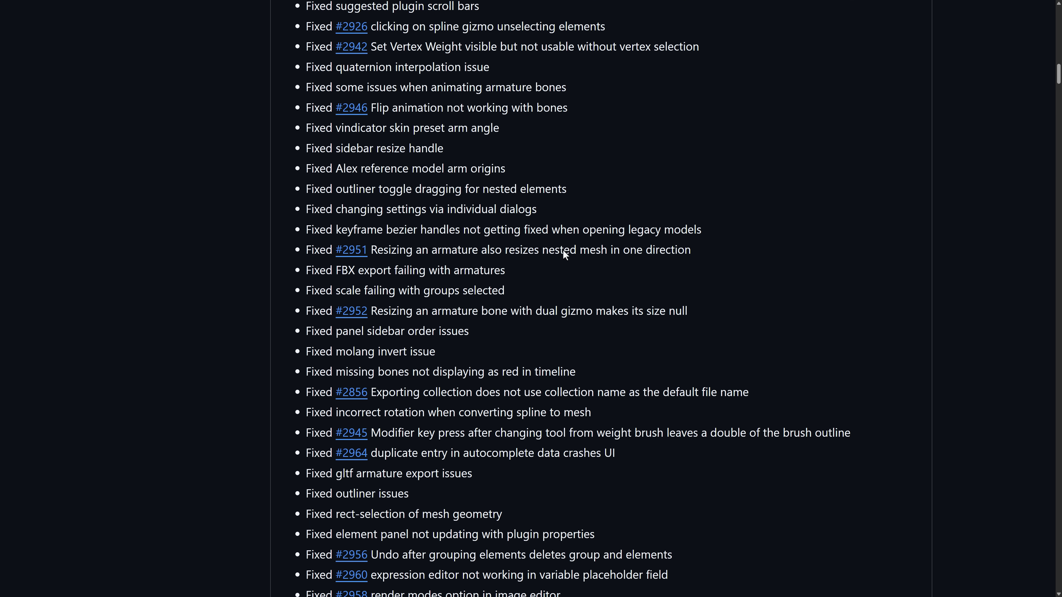
scroll(561, 249, up, 10)
scroll(460, 399, down, 4)
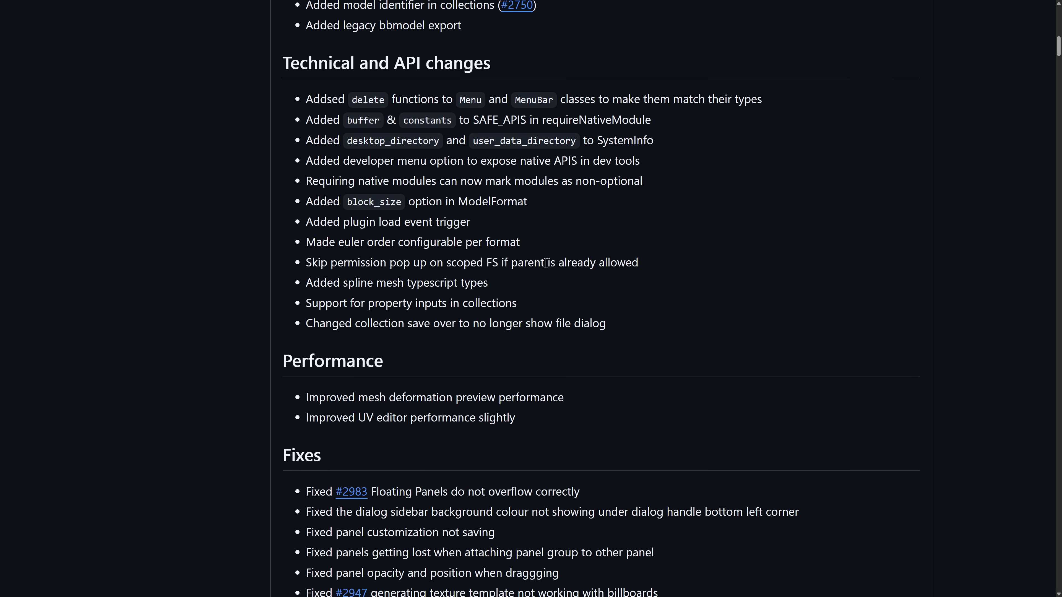
scroll(460, 397, up, 10)
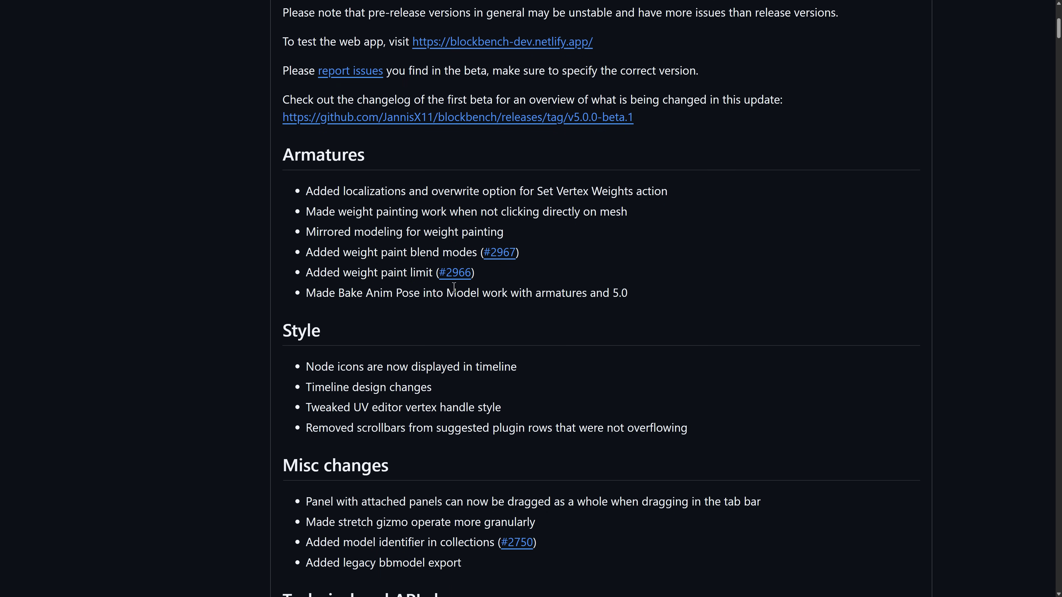
scroll(453, 288, up, 2)
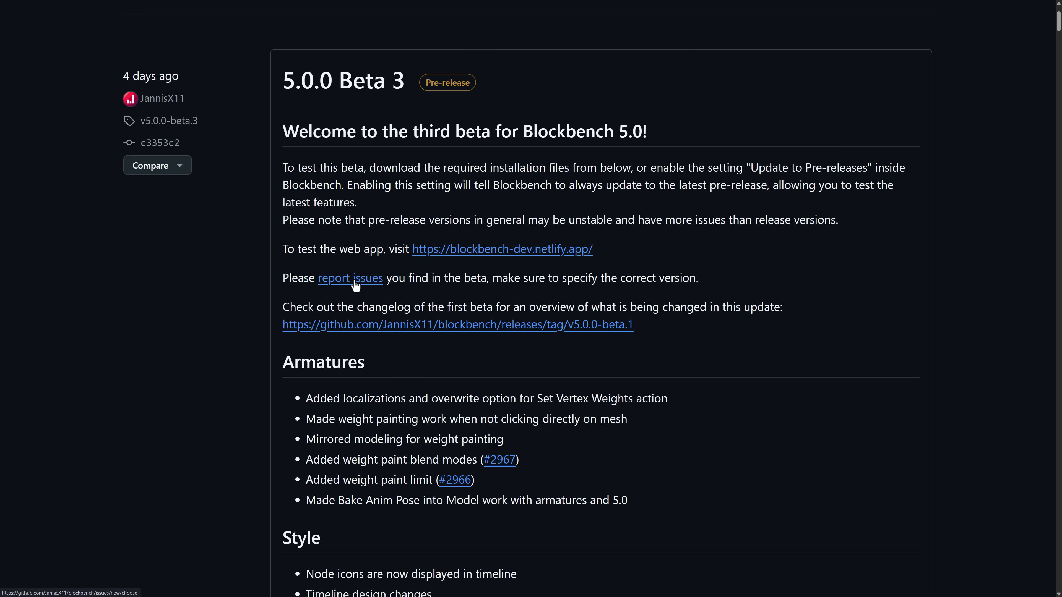
key(alt+Left)
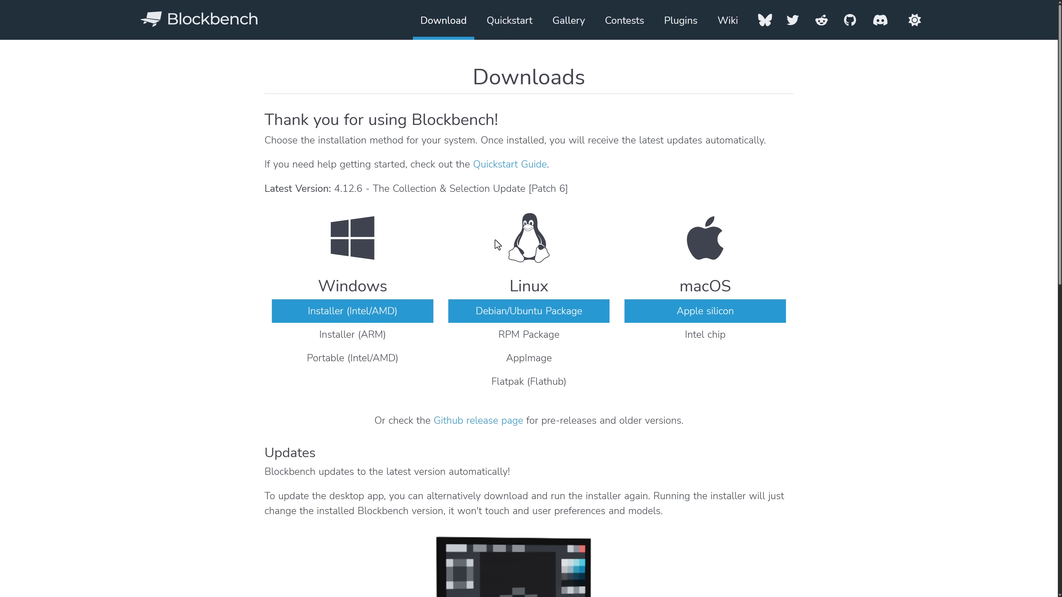
Return to the Beta 3 release notes and go to the JannisX11/blockbench repository's main page
key(ctrl+Tab)
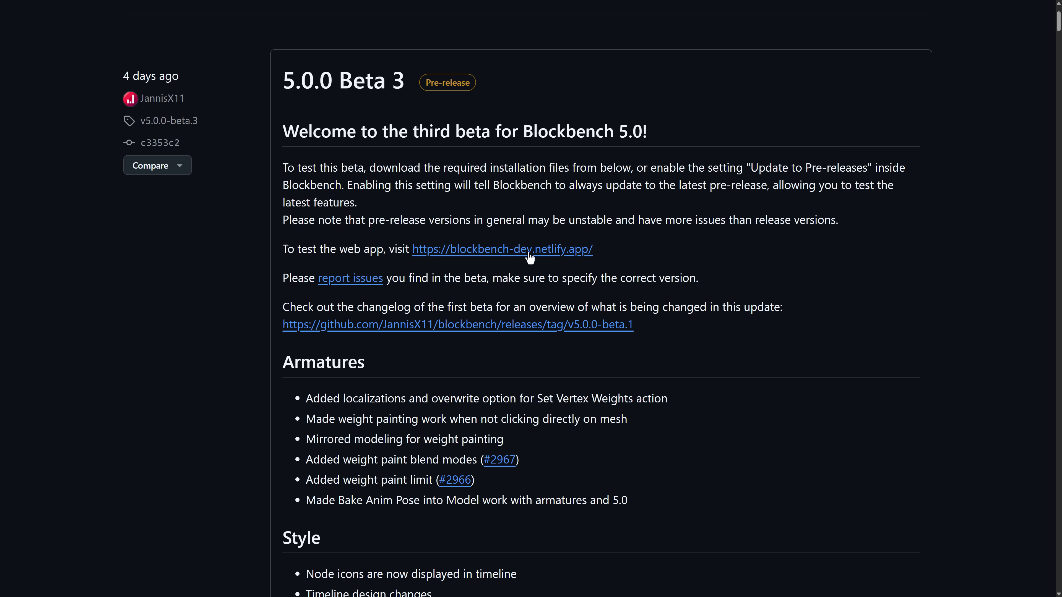
scroll(670, 267, up, 1)
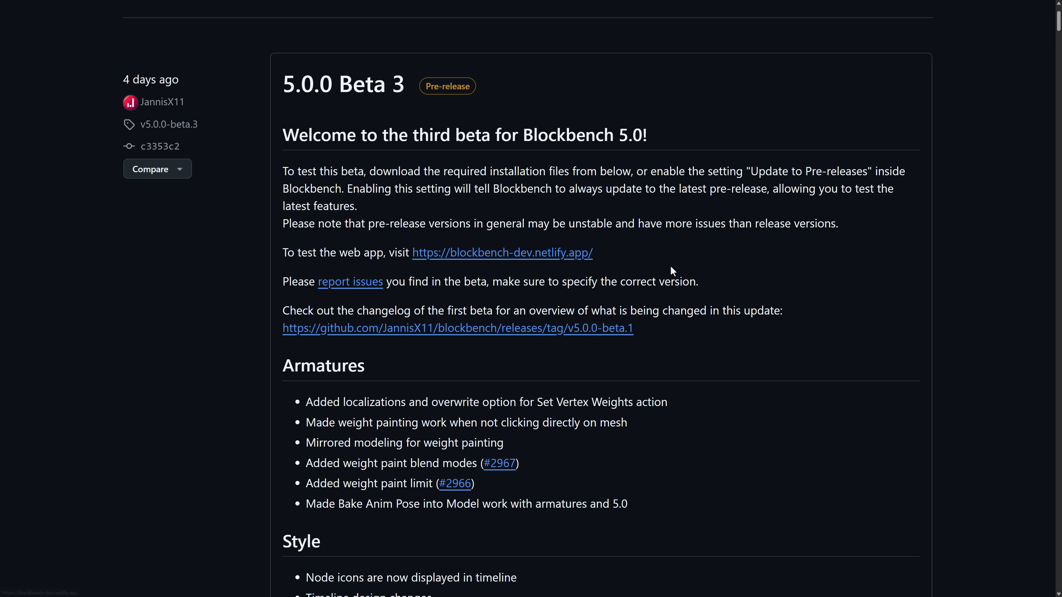
scroll(669, 267, up, 3)
click(167, 24)
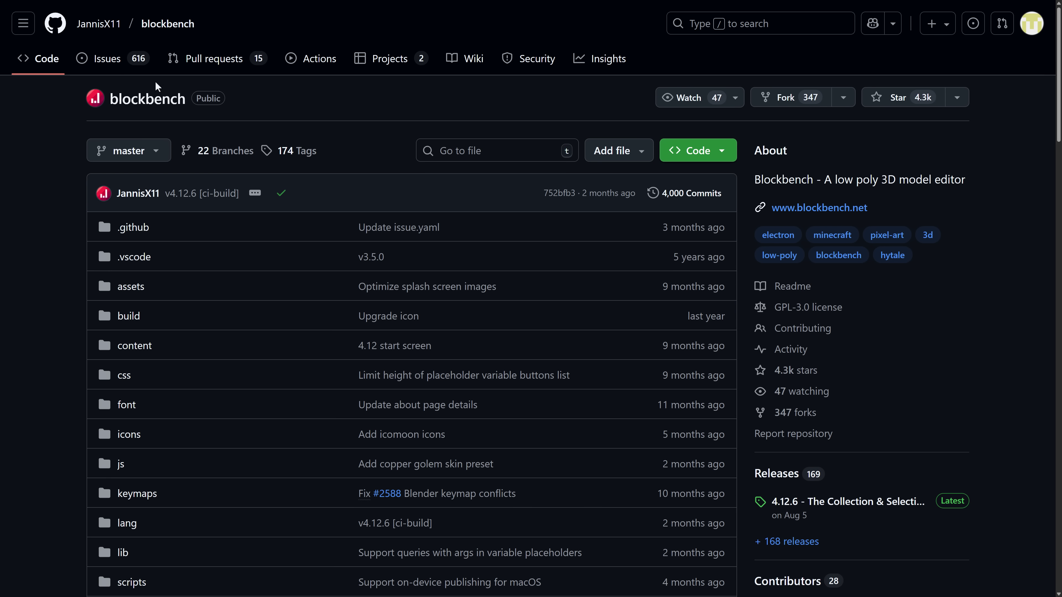
Highlight the repository's 4.3k stars count in the About panel, then deselect it
drag(815, 370, 758, 373)
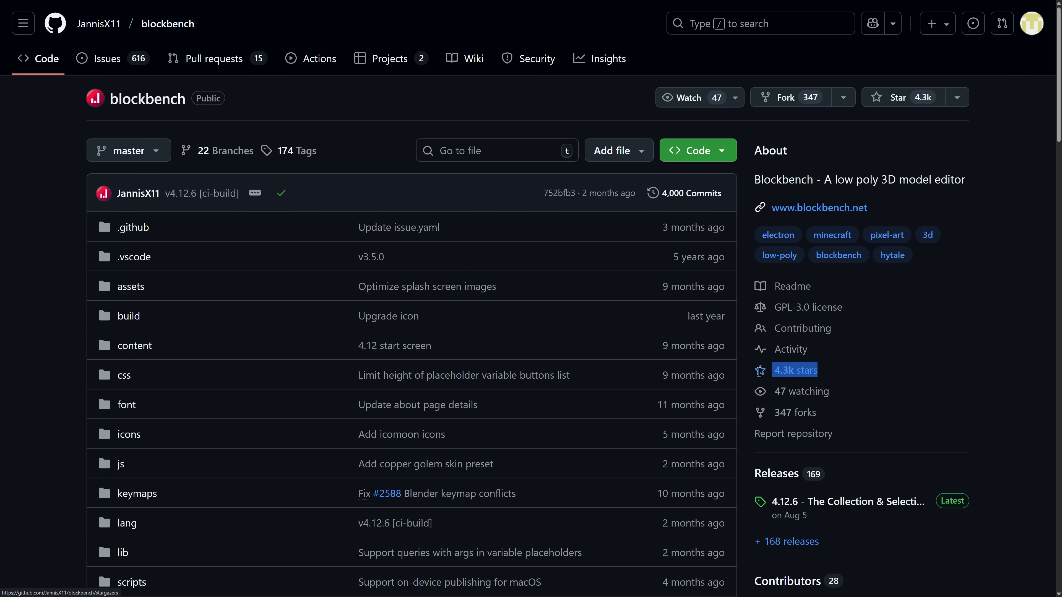
click(915, 324)
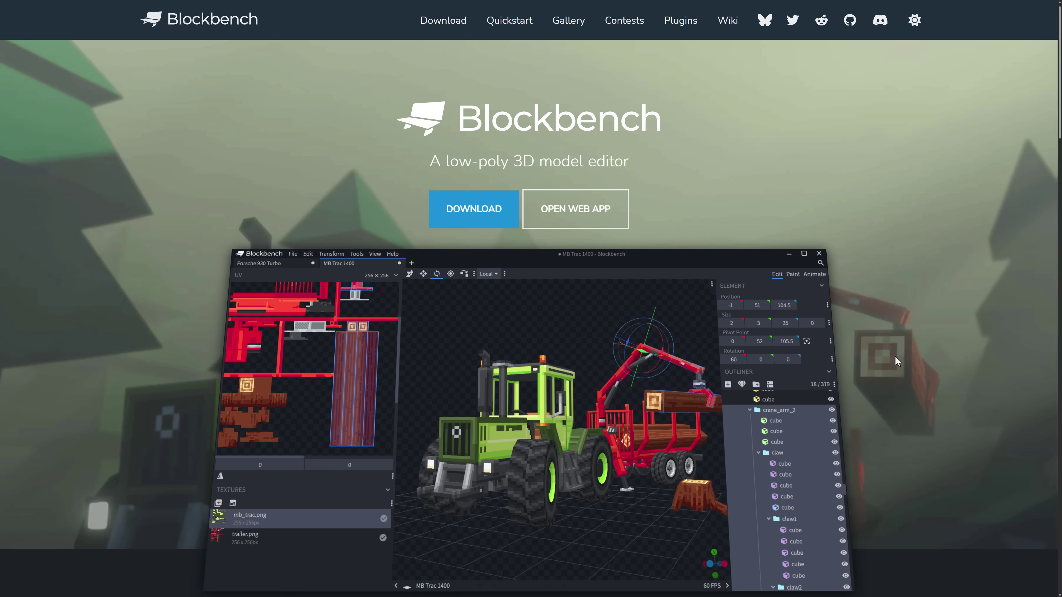
Scroll to the Made in Blockbench showcase and load other models, ending on the Firestation
scroll(894, 355, down, 5)
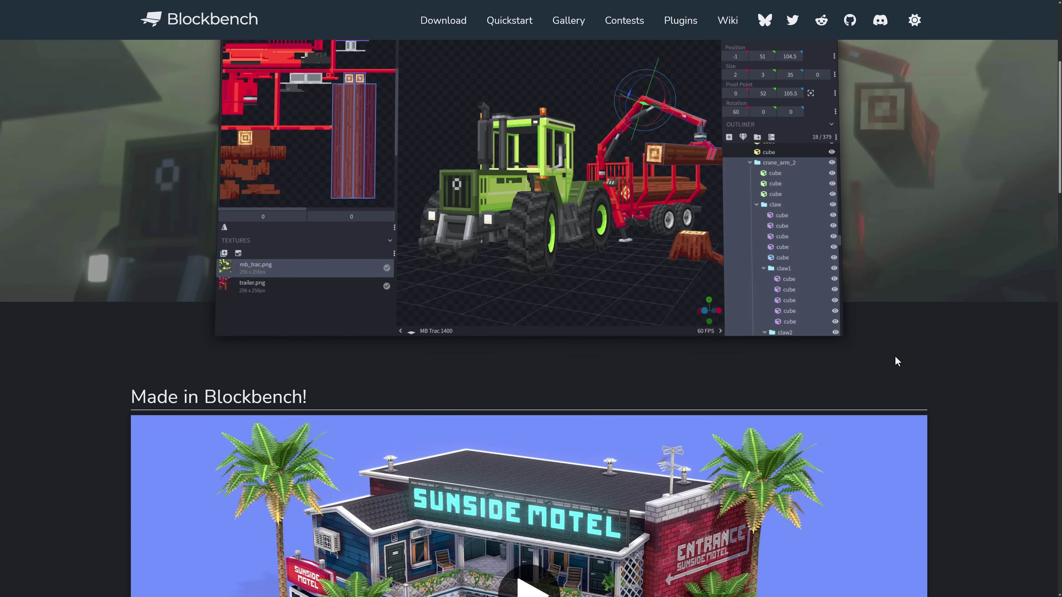
scroll(895, 361, down, 5)
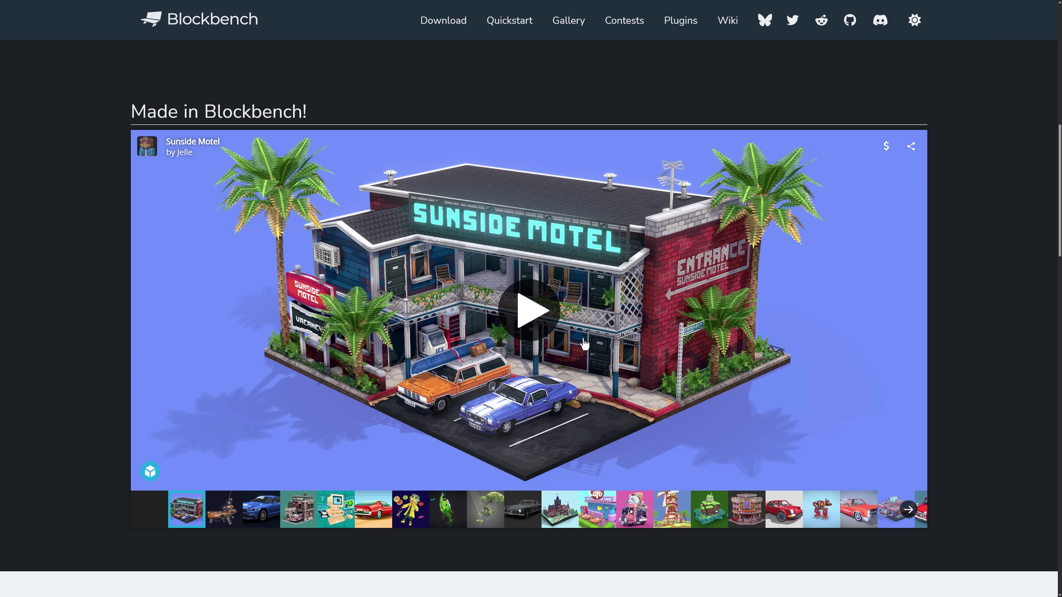
click(559, 515)
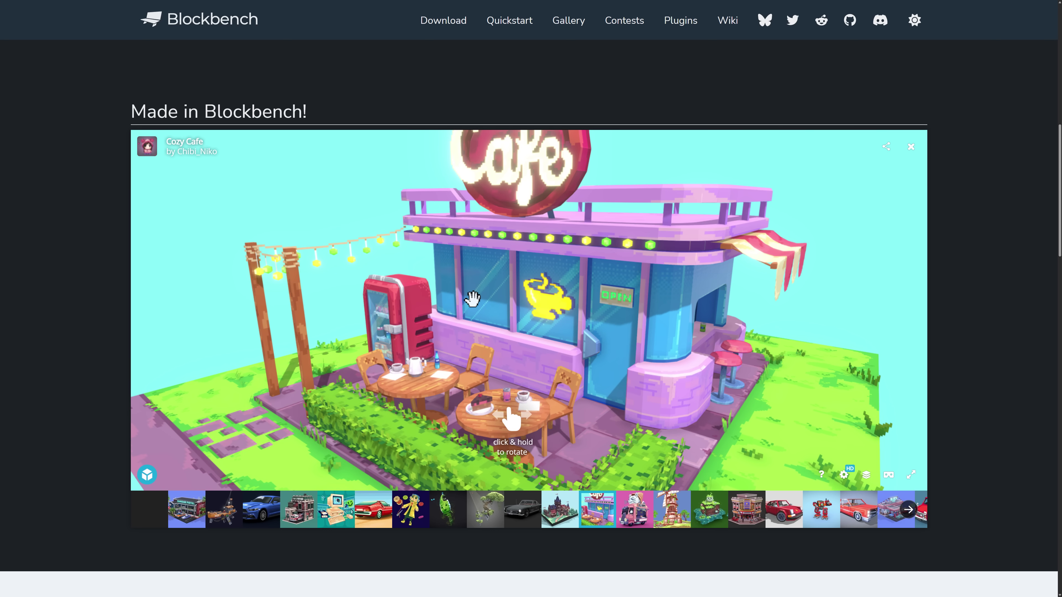
click(295, 521)
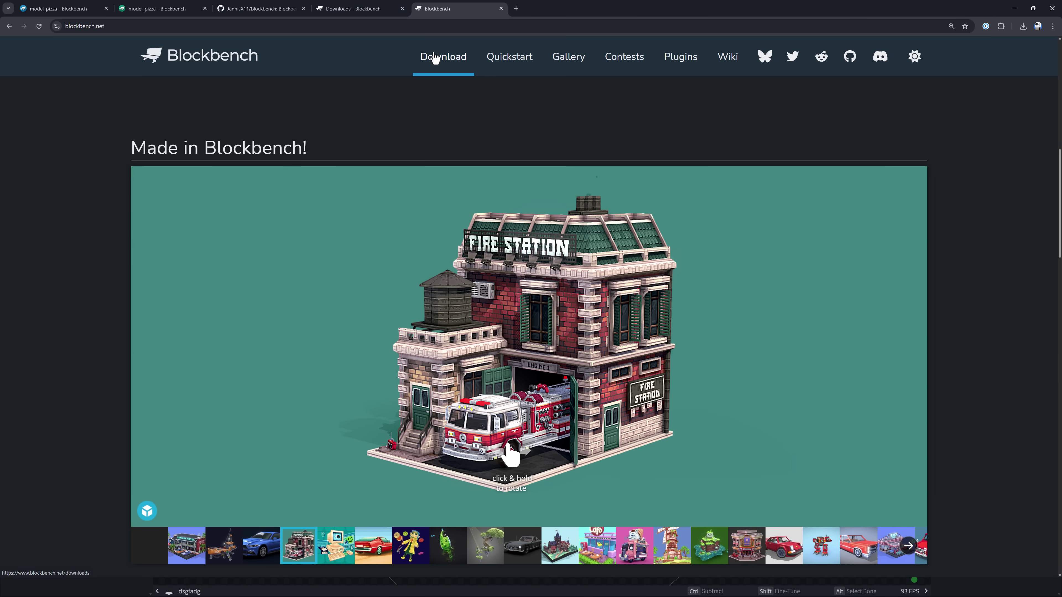
Open the Downloads page and highlight the Latest Version 4.12.6 line
click(435, 58)
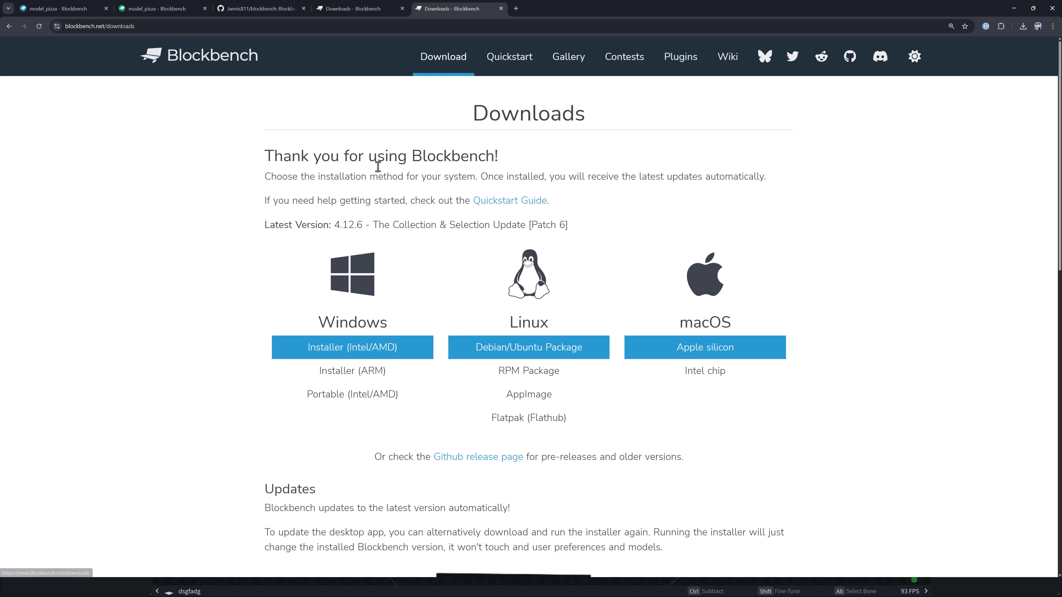
drag(324, 225, 416, 223)
click(416, 222)
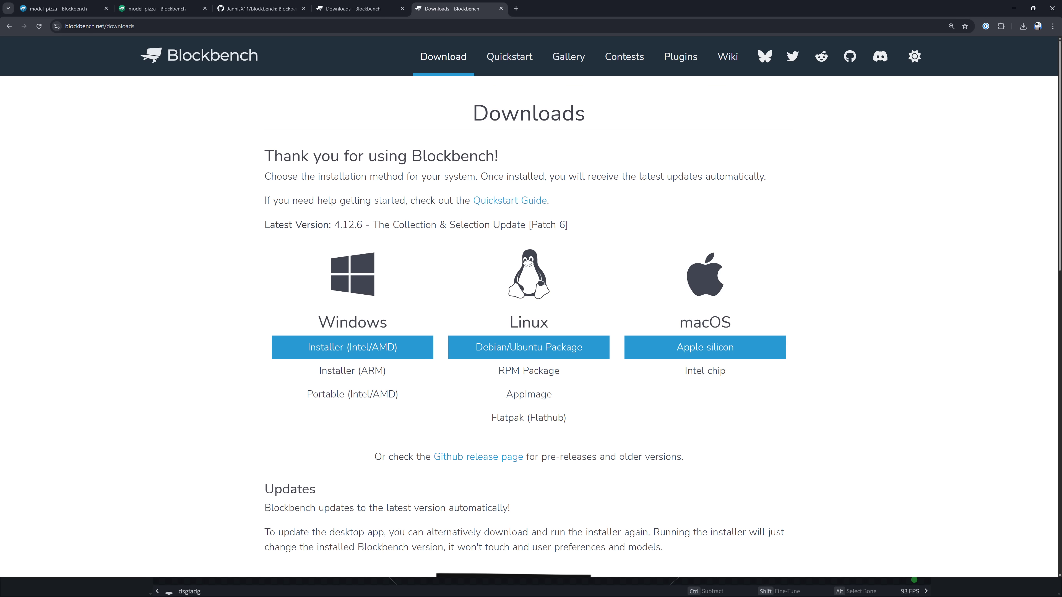
key(alt+Tab)
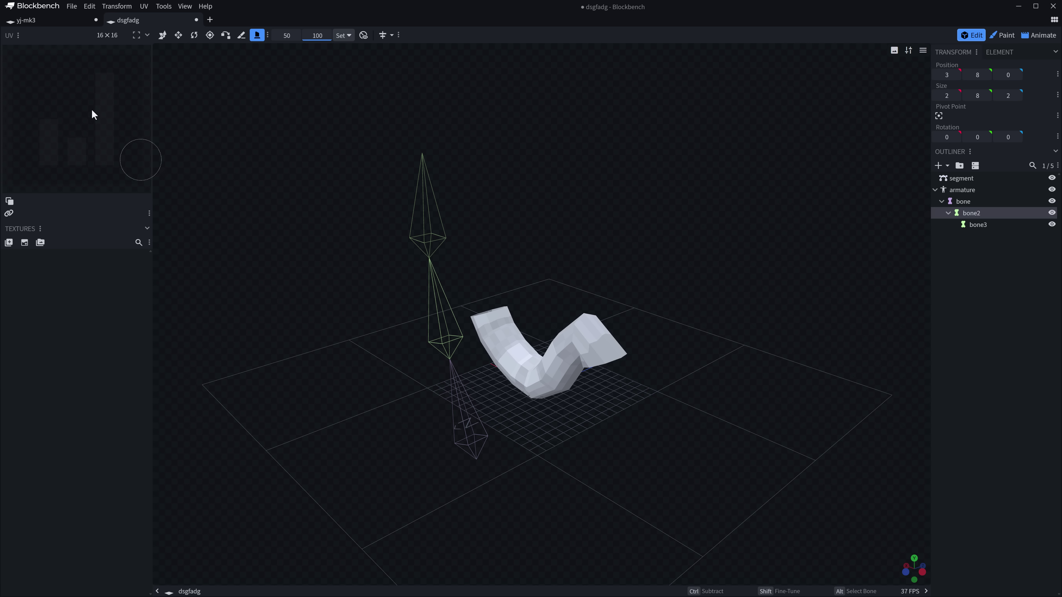
click(90, 7)
mouse_move(72, 6)
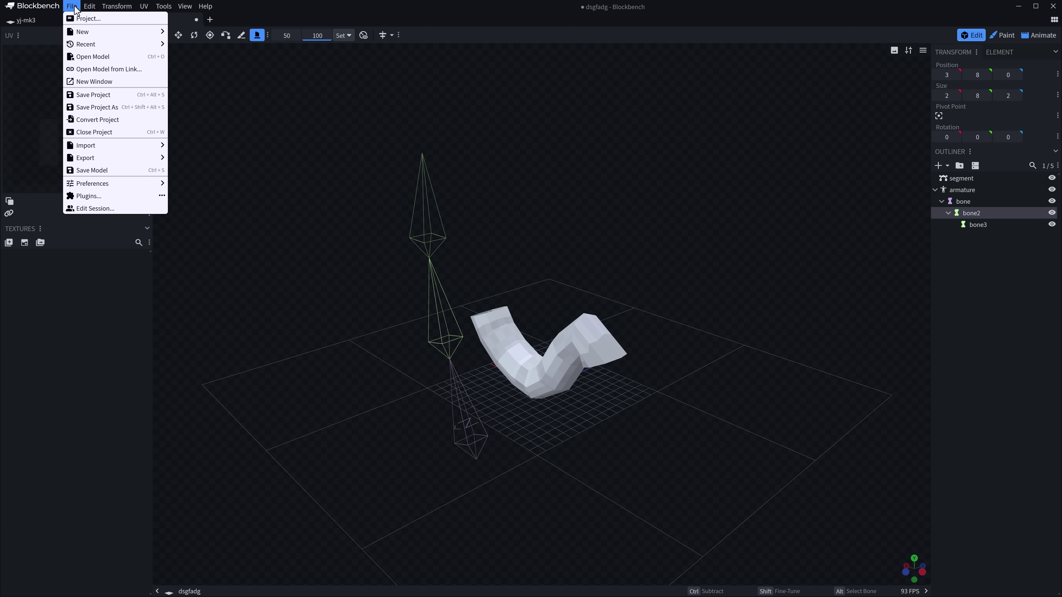
mouse_move(94, 184)
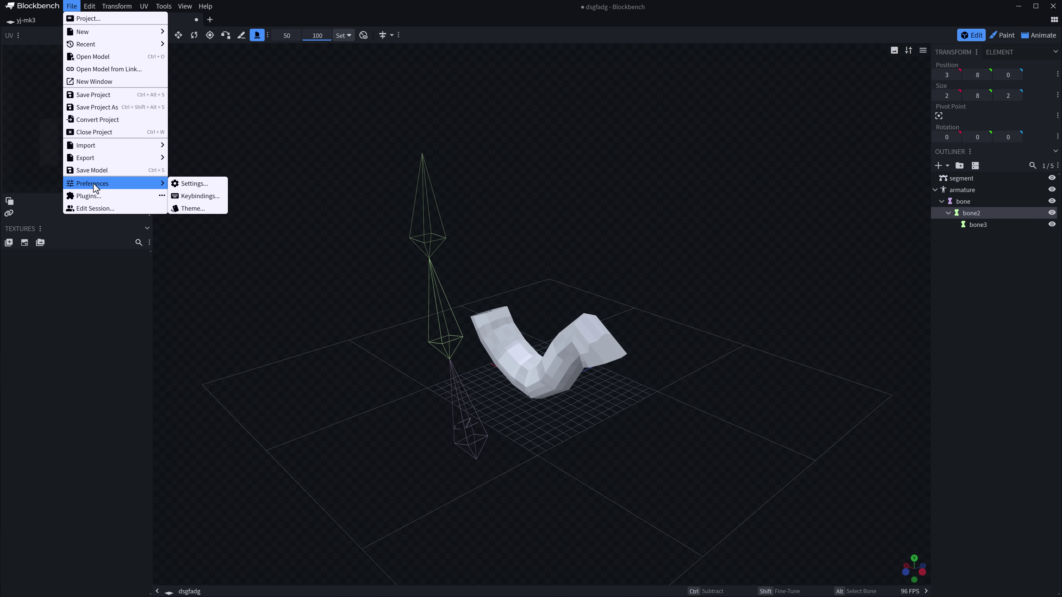
click(186, 184)
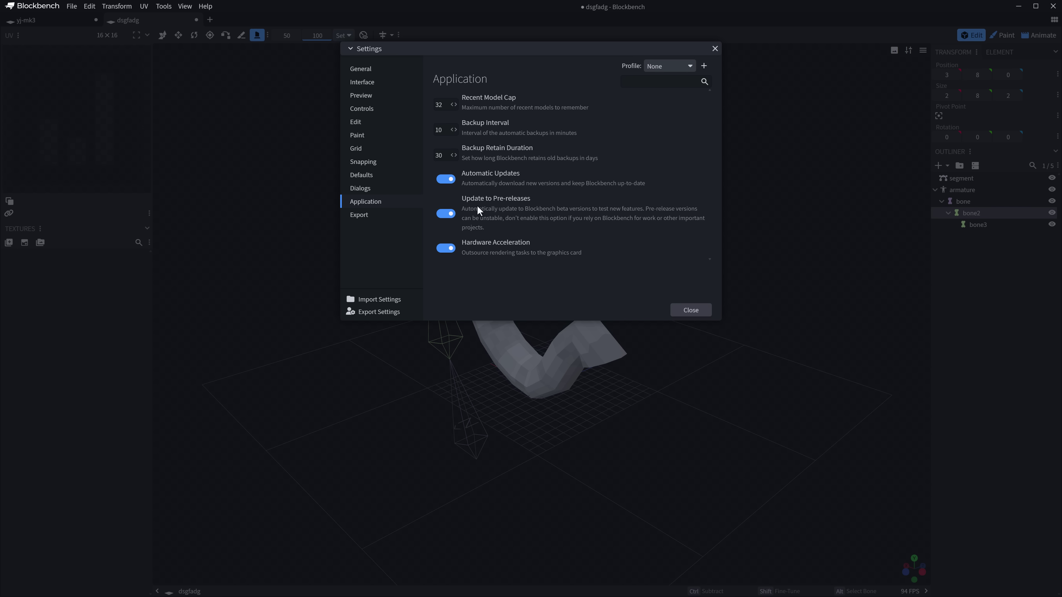
click(697, 310)
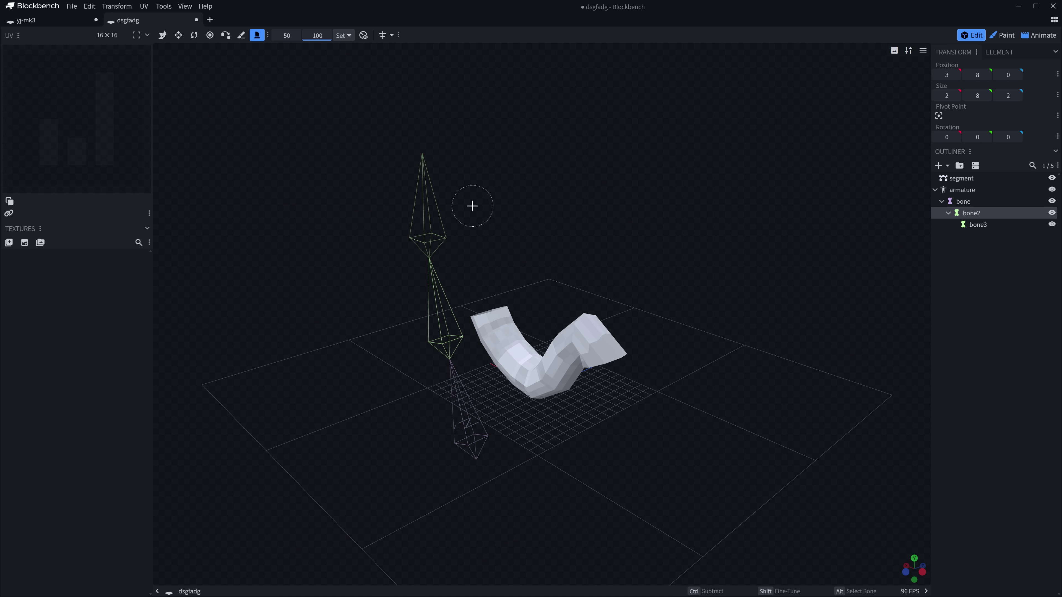
key(alt+Tab)
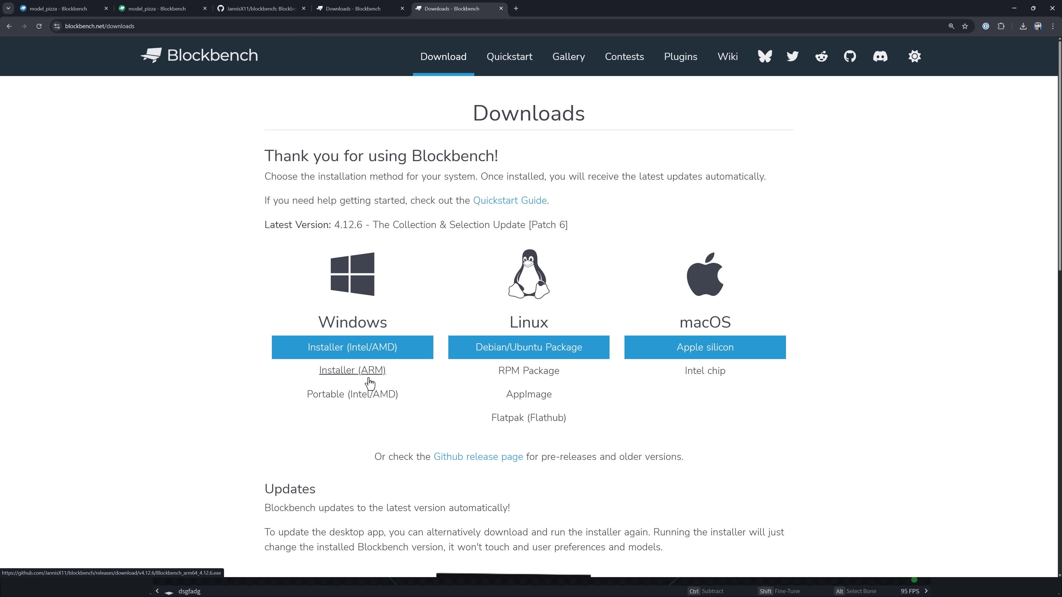
Open the GitHub releases page from Downloads, then switch through the tabs back toward the web app
click(457, 458)
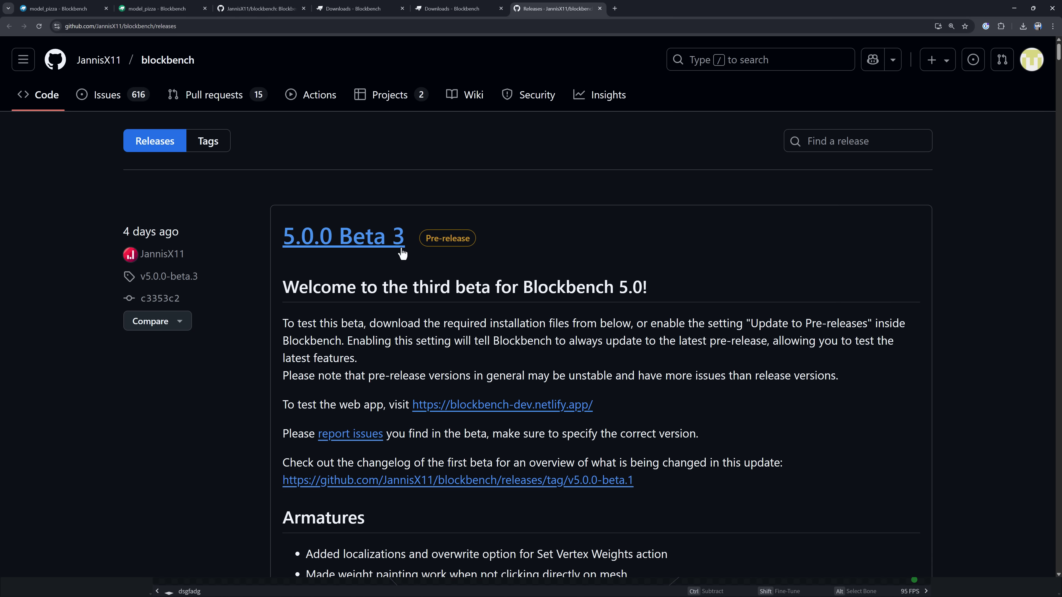
scroll(481, 259, down, 2)
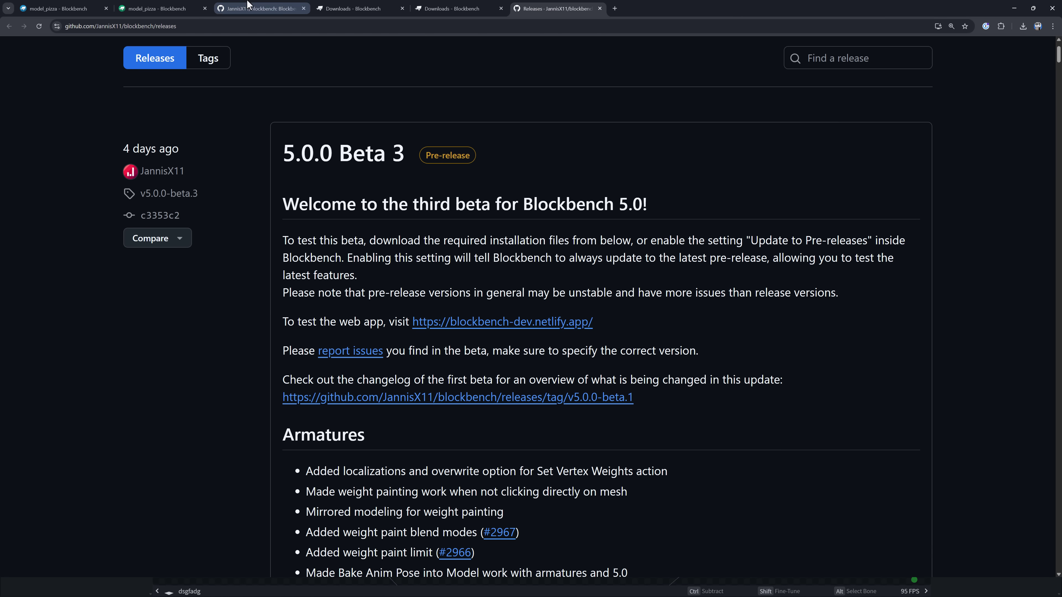
click(263, 8)
click(338, 10)
click(146, 9)
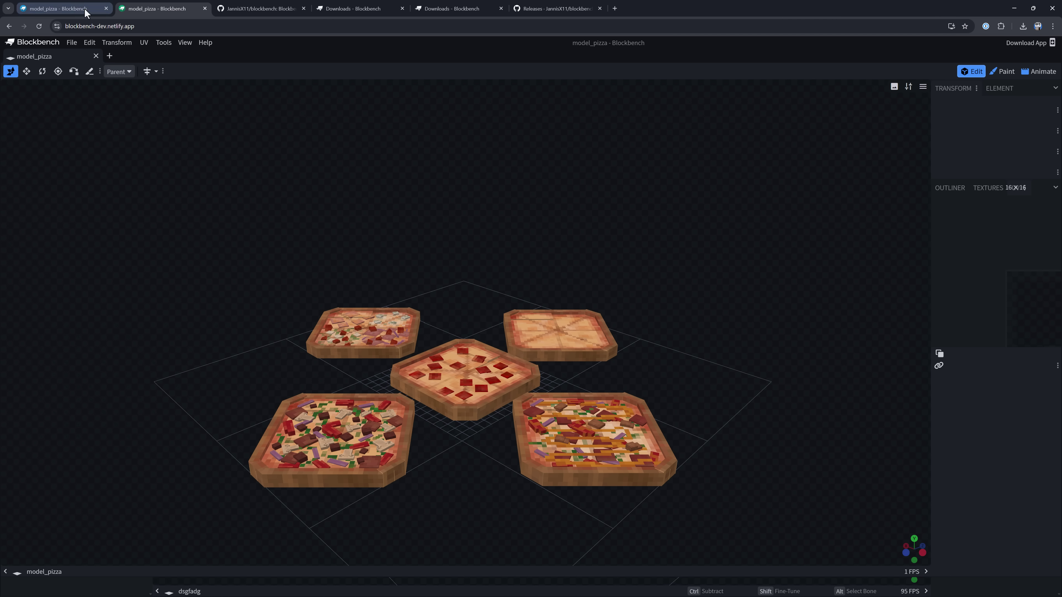